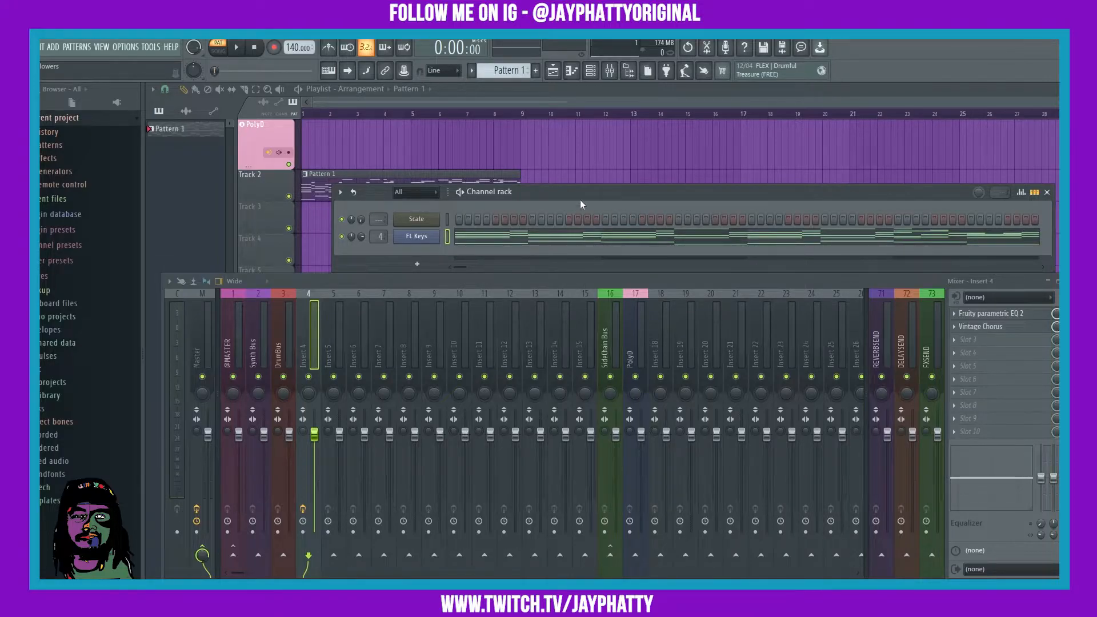
Play back Pattern 1 to hear the FL Keys melody.
key(space)
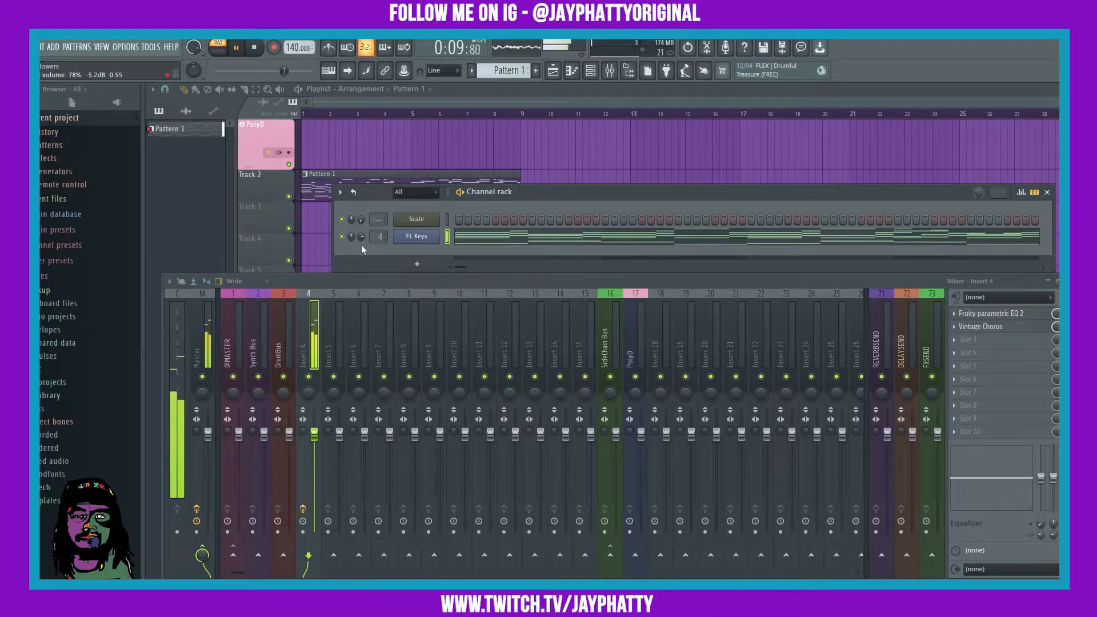
key(space)
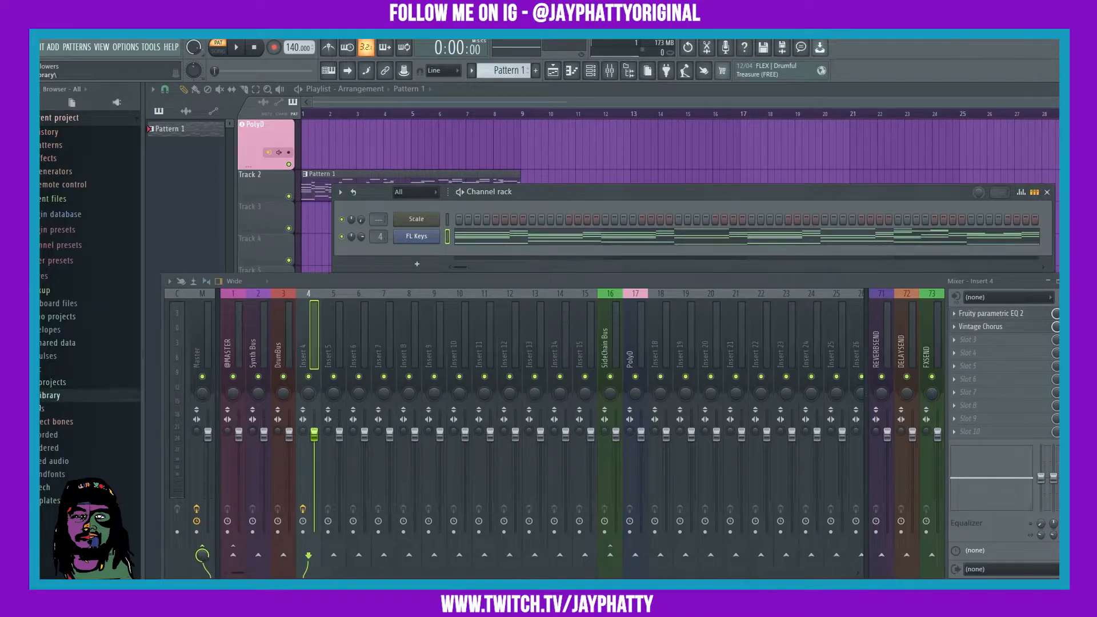
Browse the CYMATICS sample library and expand the 808s folder of the Diamonds sample pack Vol 3.
click(121, 395)
click(57, 355)
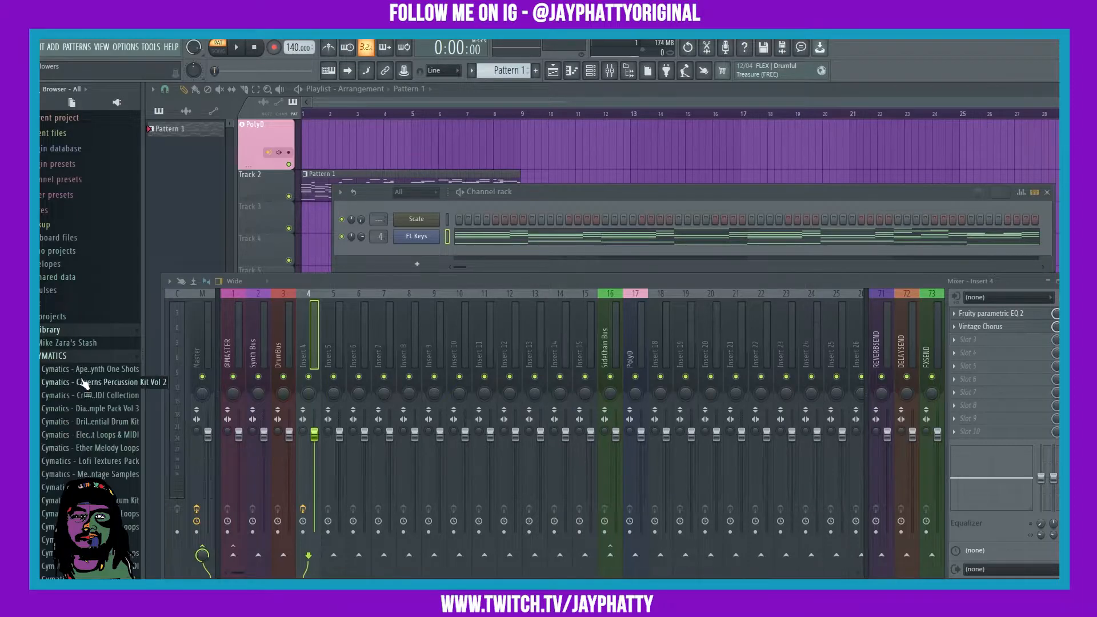
click(93, 409)
click(93, 422)
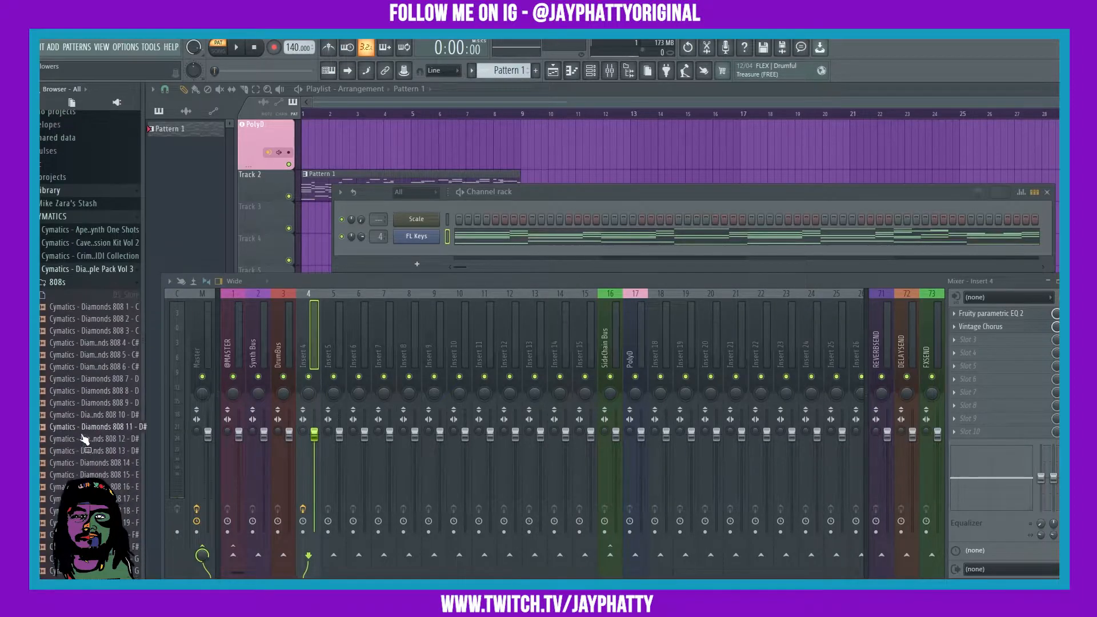
click(88, 197)
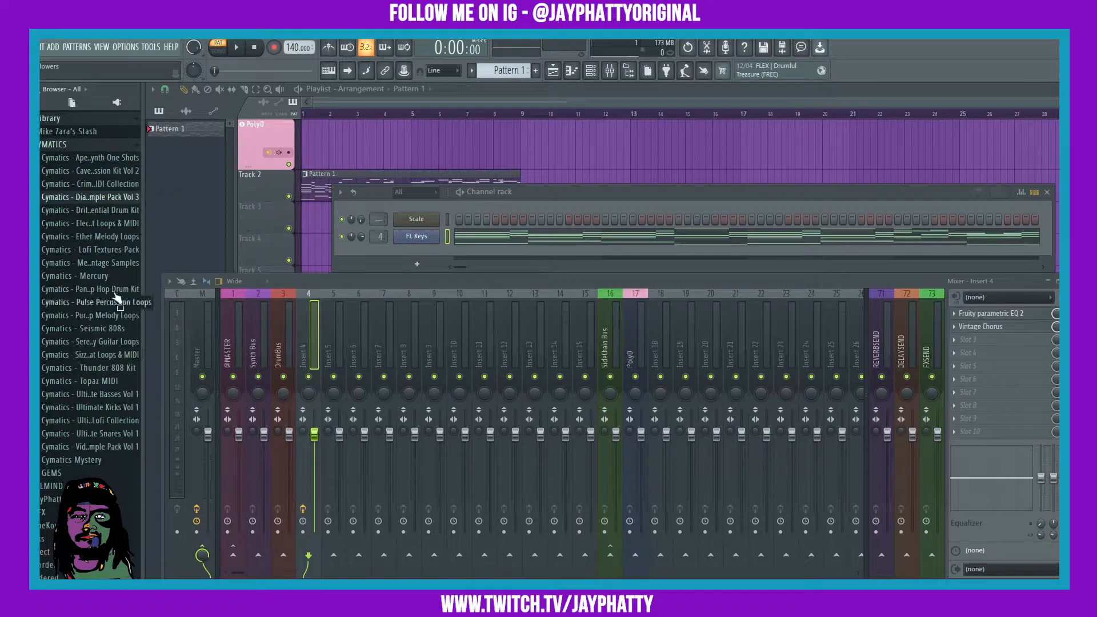
click(96, 331)
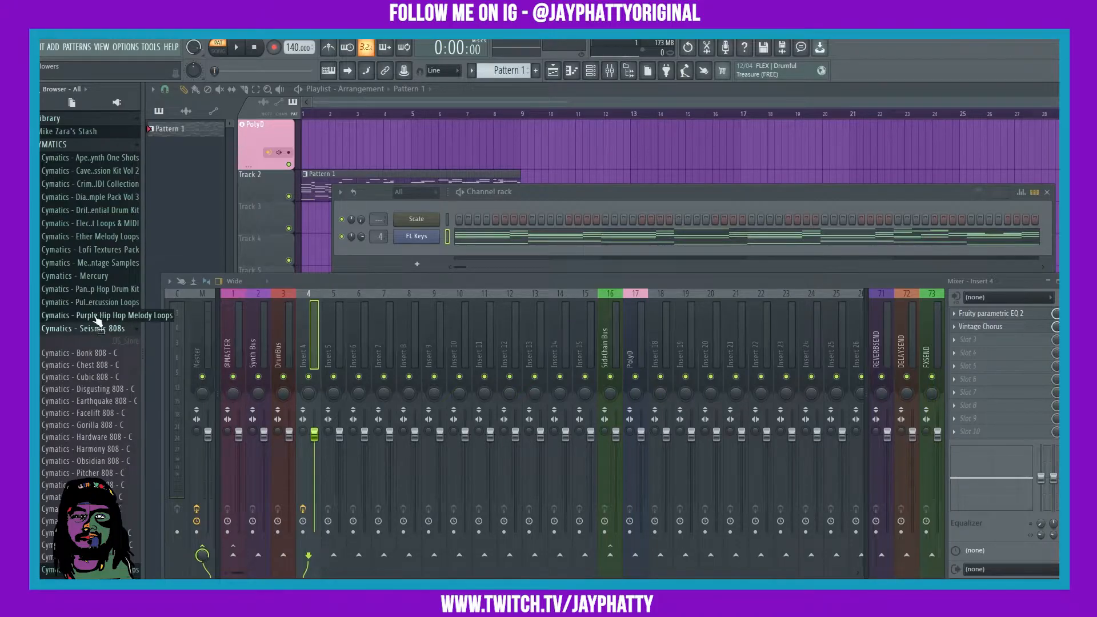
scroll(96, 337, up, 3)
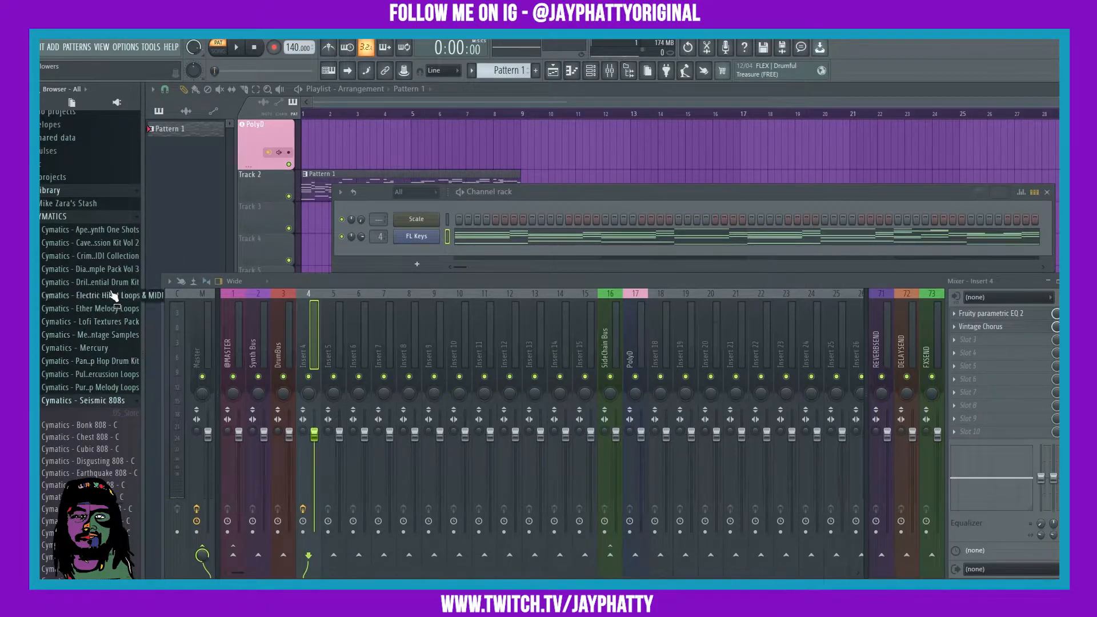
click(87, 269)
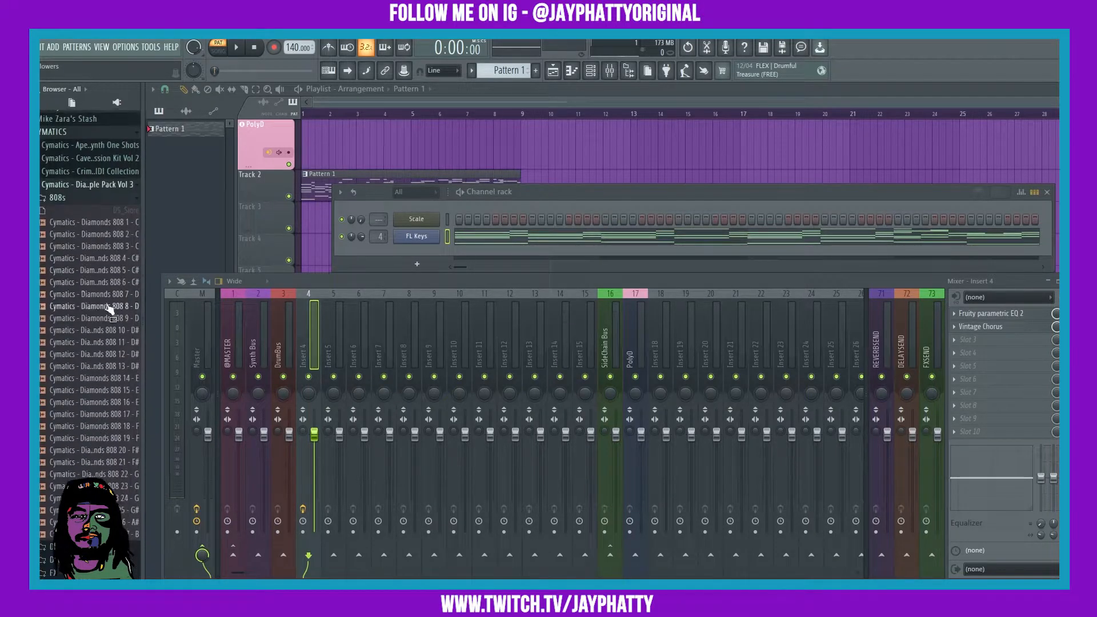
scroll(91, 268, up, 3)
click(91, 257)
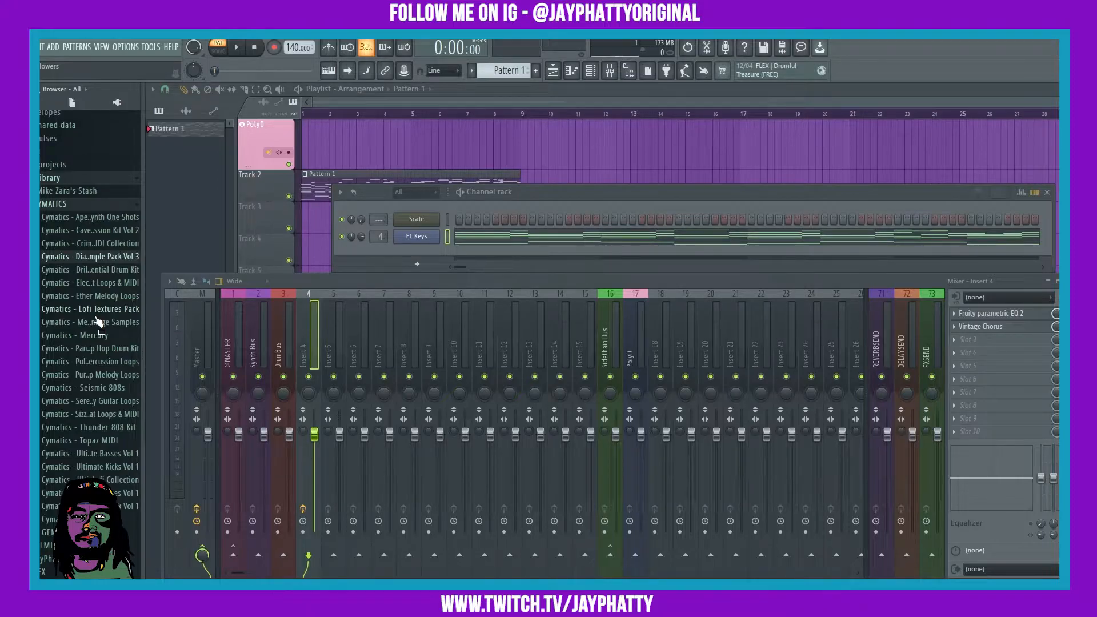
click(92, 256)
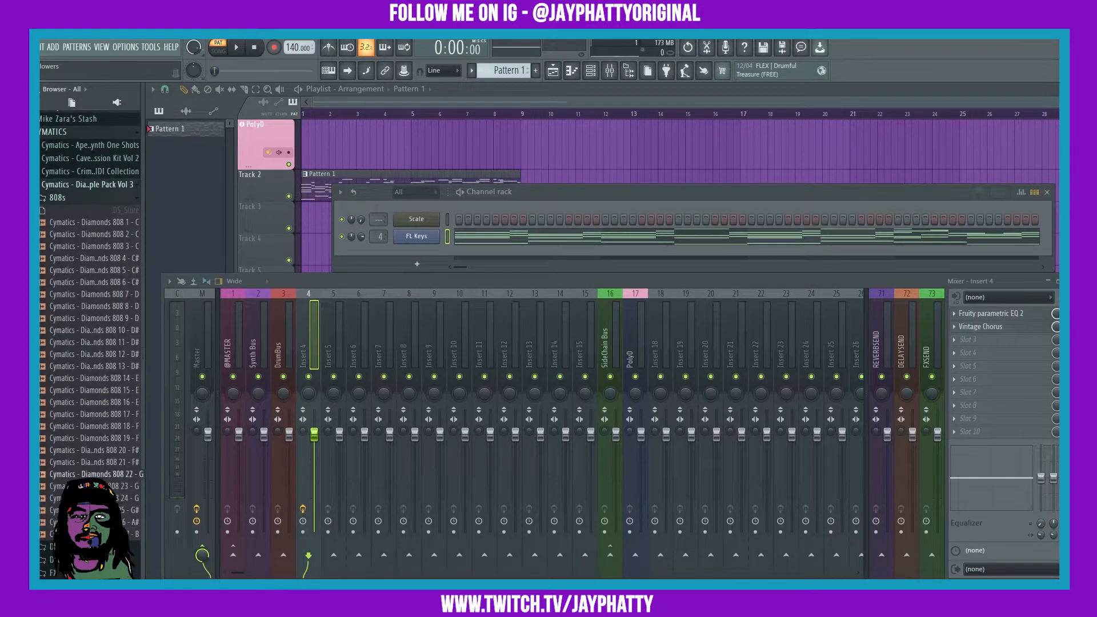
Audition various Cymatics Diamonds 808 samples, from 808 1 up to 808 24, while Pattern 1 plays.
key(space)
click(95, 223)
click(106, 235)
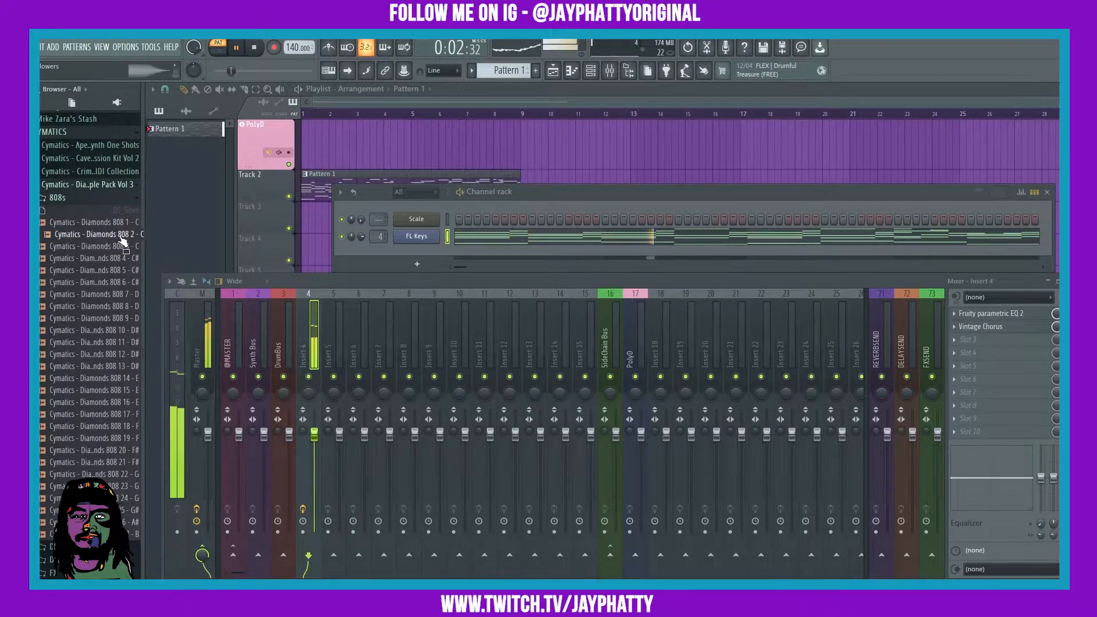
click(121, 415)
click(114, 391)
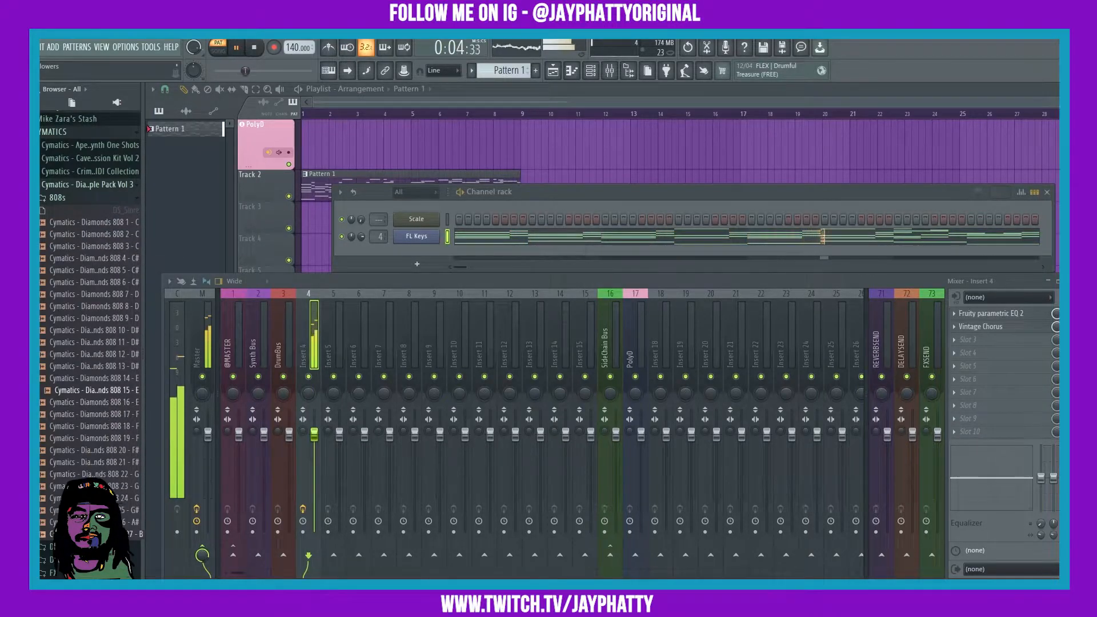
click(125, 523)
click(108, 486)
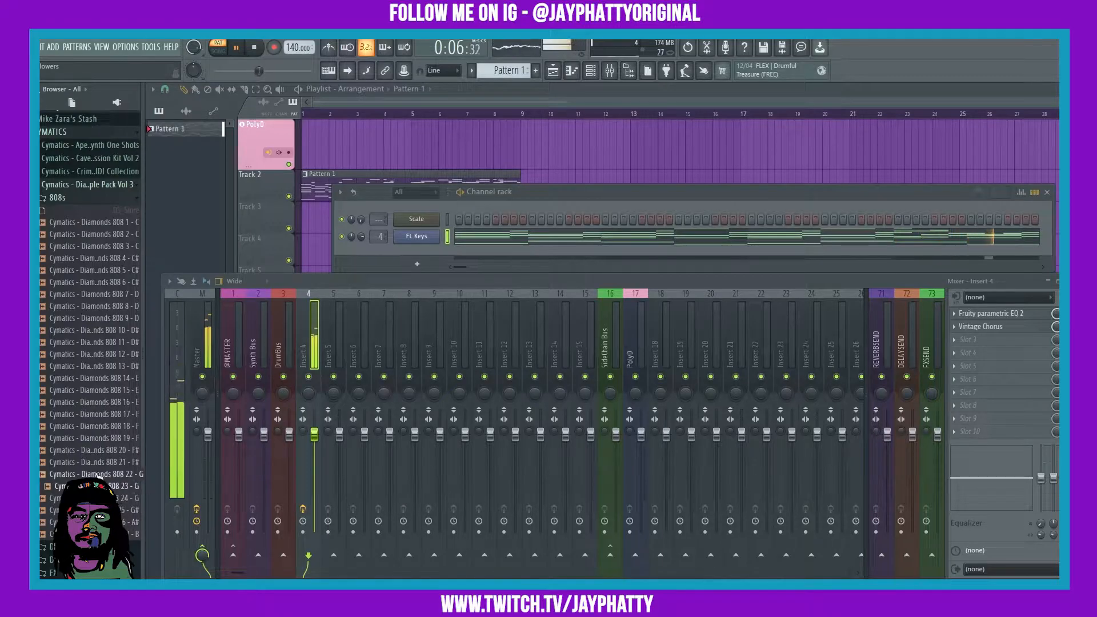
click(108, 499)
click(103, 474)
click(102, 451)
click(99, 439)
click(97, 391)
click(98, 378)
click(86, 319)
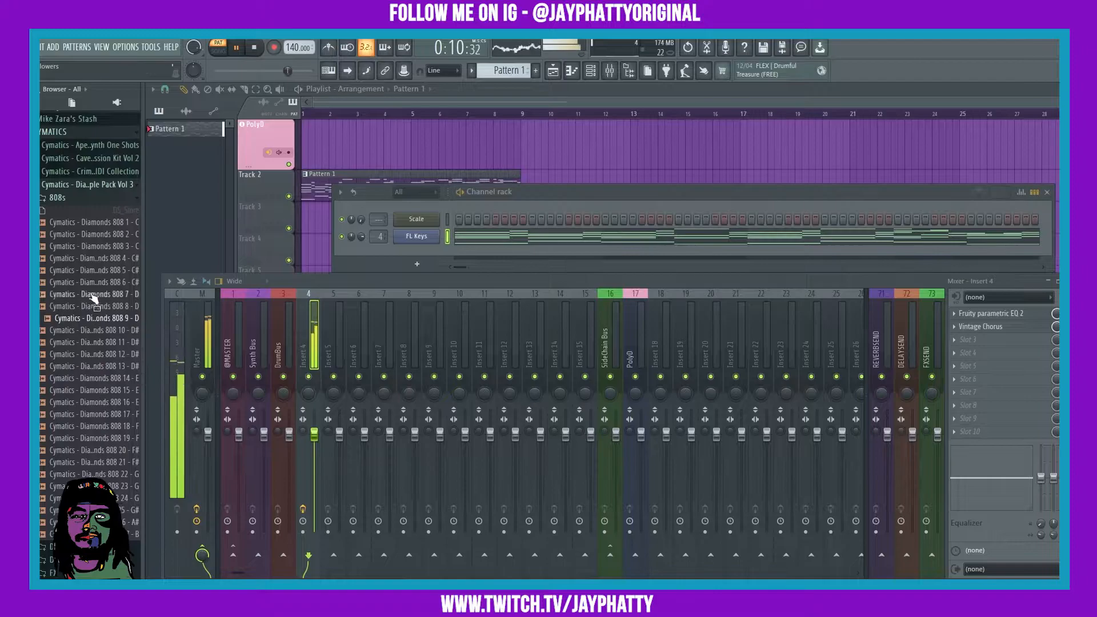
Add the sample Cymatics - Diamonds 808 9 - D to the channel rack as a new channel and stop playback.
drag(86, 321, 403, 260)
key(space)
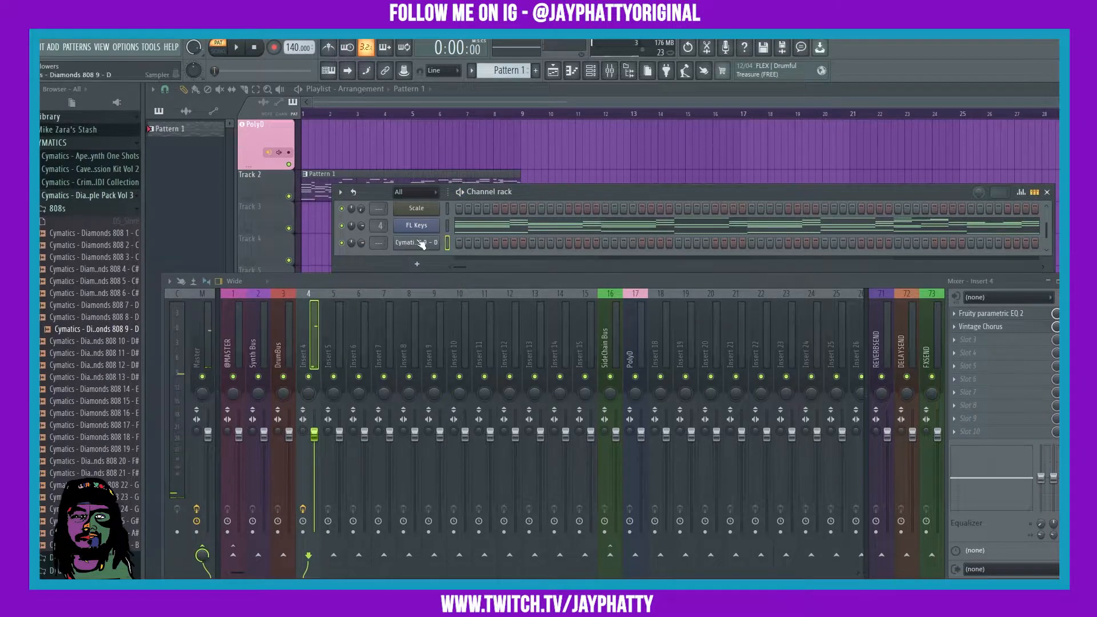
click(422, 243)
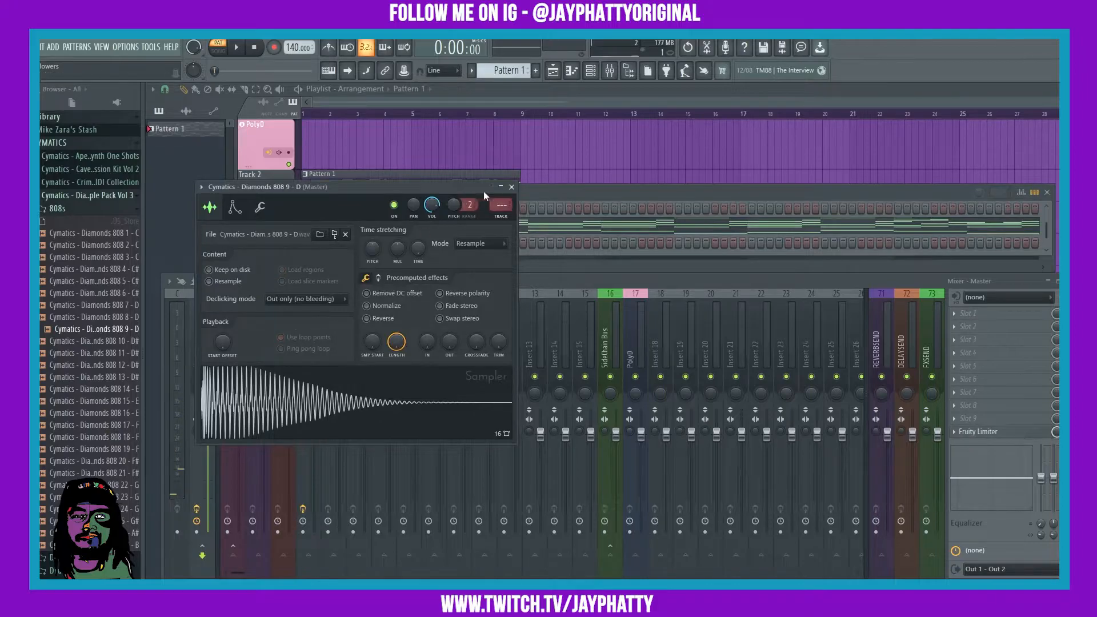
click(512, 188)
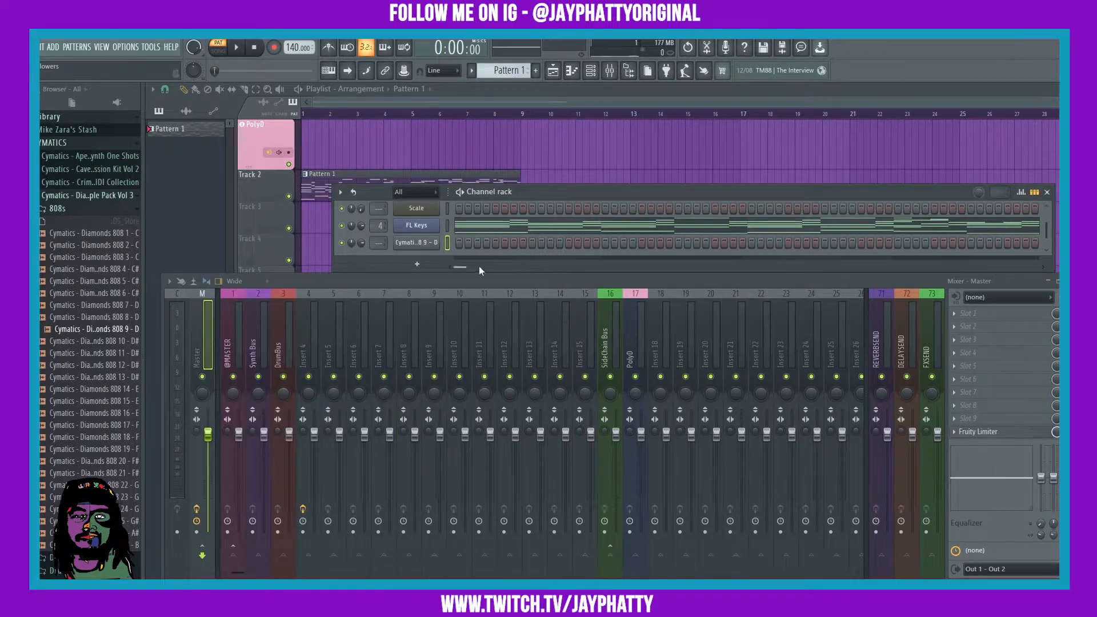
Make the Diamonds 808 9 channel cut itself with the Cut self option.
click(417, 242)
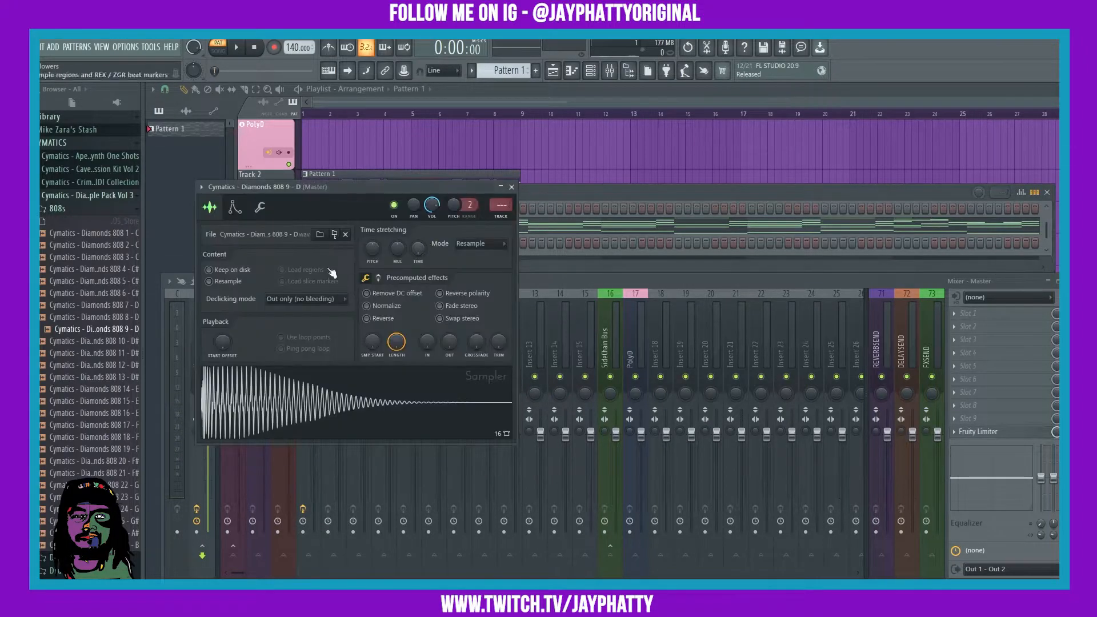
click(263, 210)
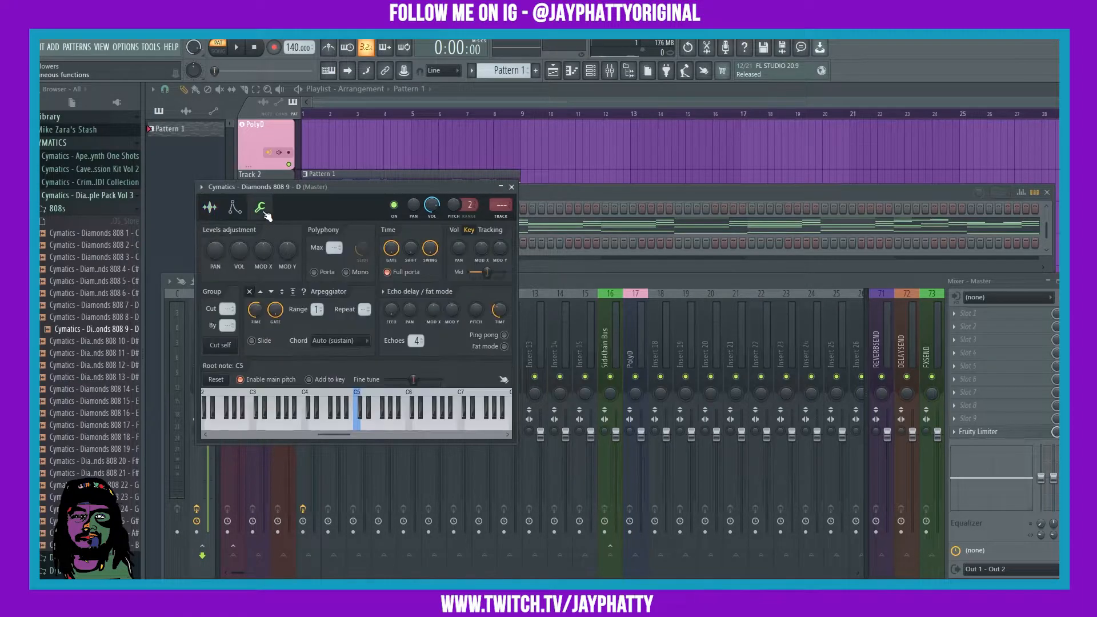
click(234, 350)
click(263, 209)
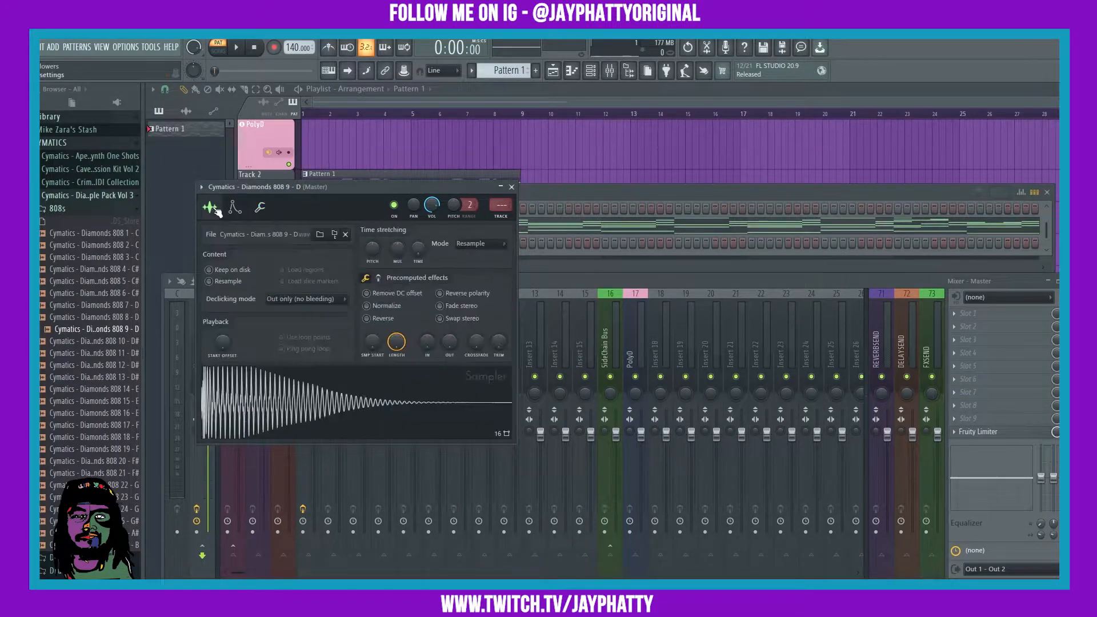
Set the root note of the Diamonds 808 9 channel to A4.
click(263, 210)
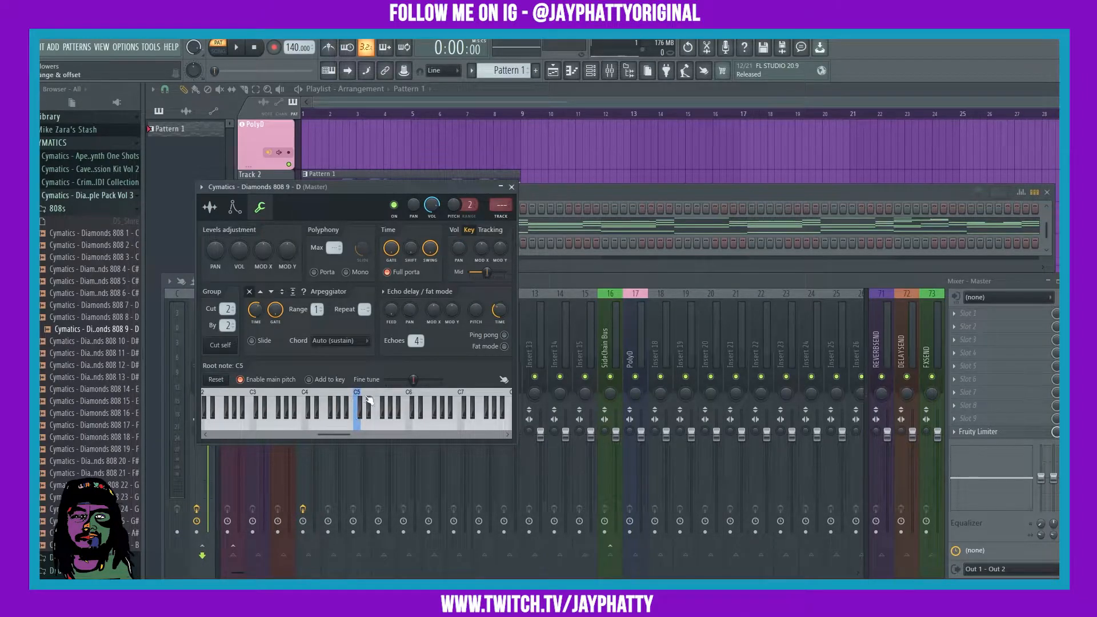
right_click(342, 426)
click(221, 211)
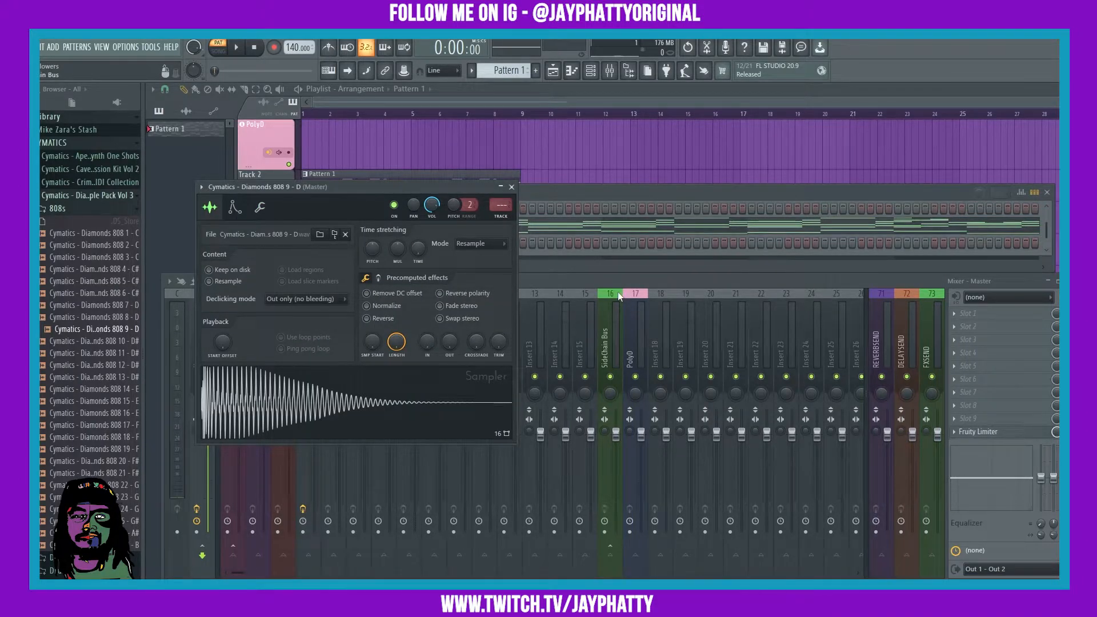
click(265, 209)
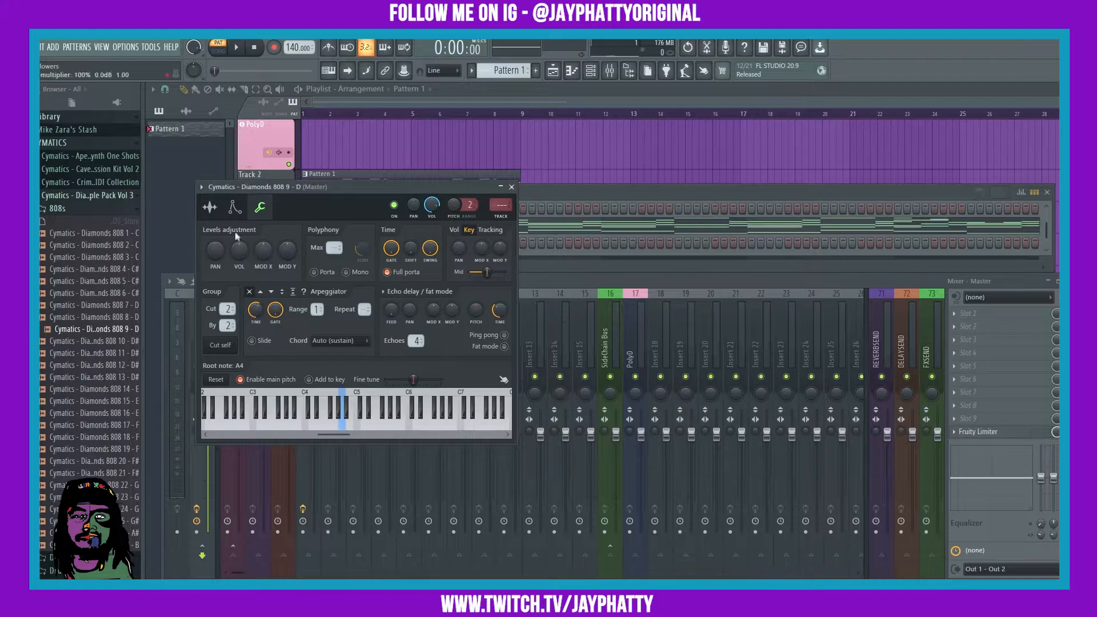
Lower the time-stretching pitch of the Diamonds 808 9 sample, preview it and close the sampler.
click(212, 208)
drag(371, 248, 371, 259)
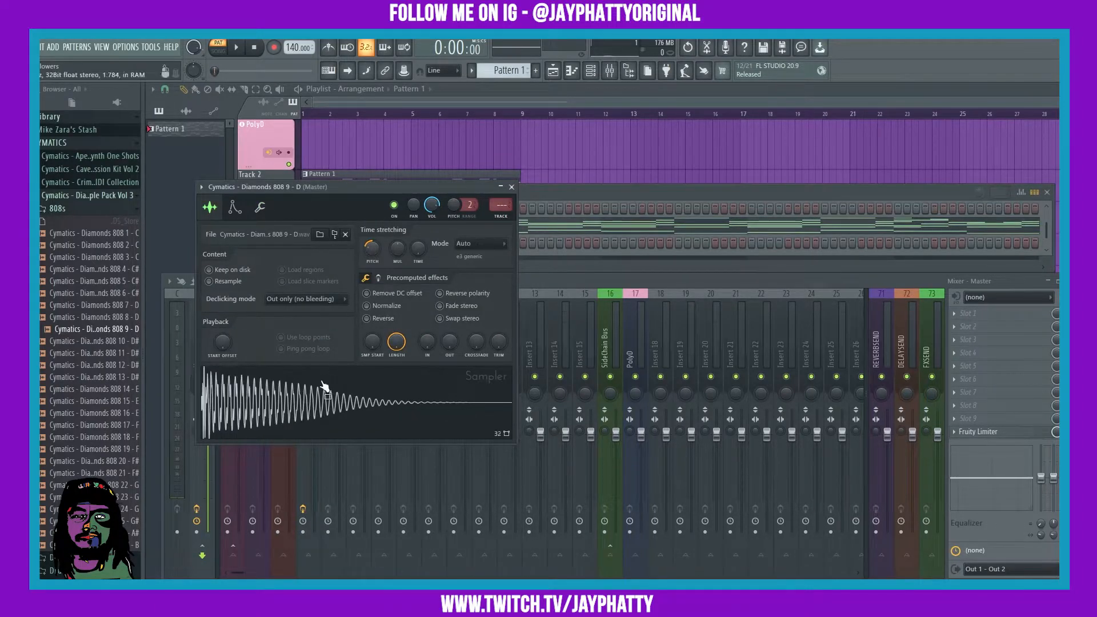
click(321, 389)
click(347, 402)
click(346, 404)
click(511, 187)
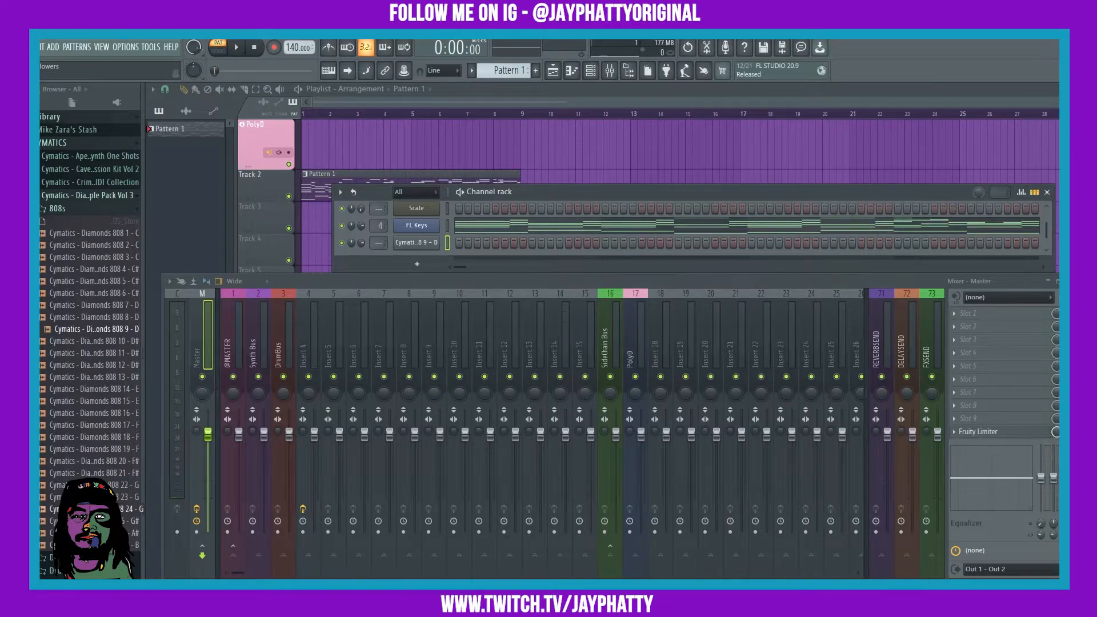
Delete the Diamonds 808 9 channel from the channel rack.
right_click(431, 241)
click(457, 362)
click(589, 377)
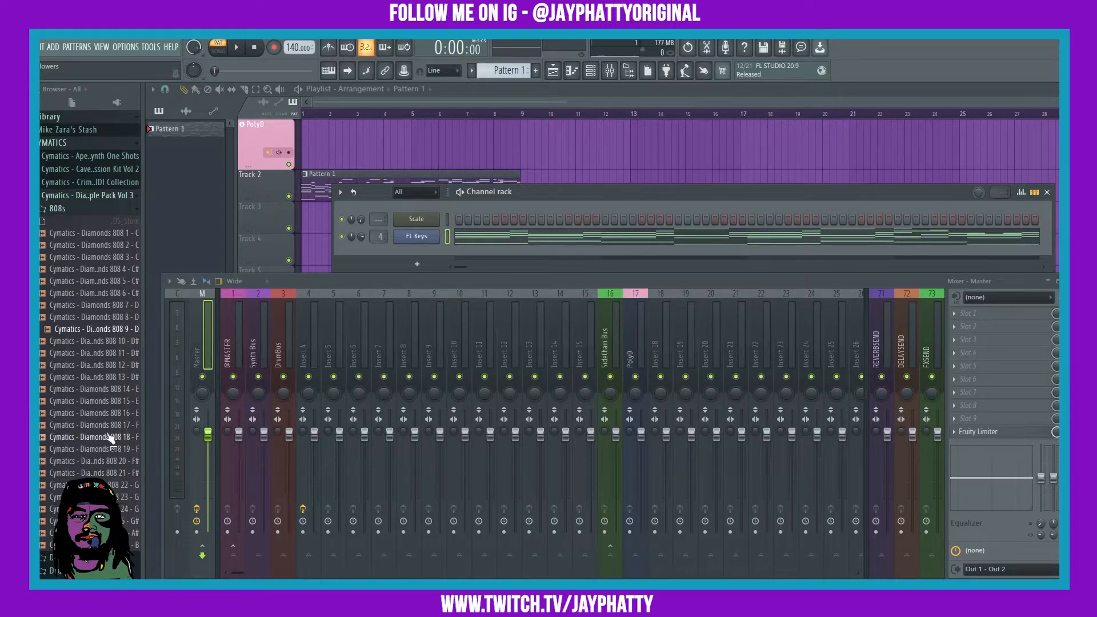
Preview the sample Cymatics - Diamonds 808 26 - A# against the melody and add it to the channel rack as a new channel.
click(121, 534)
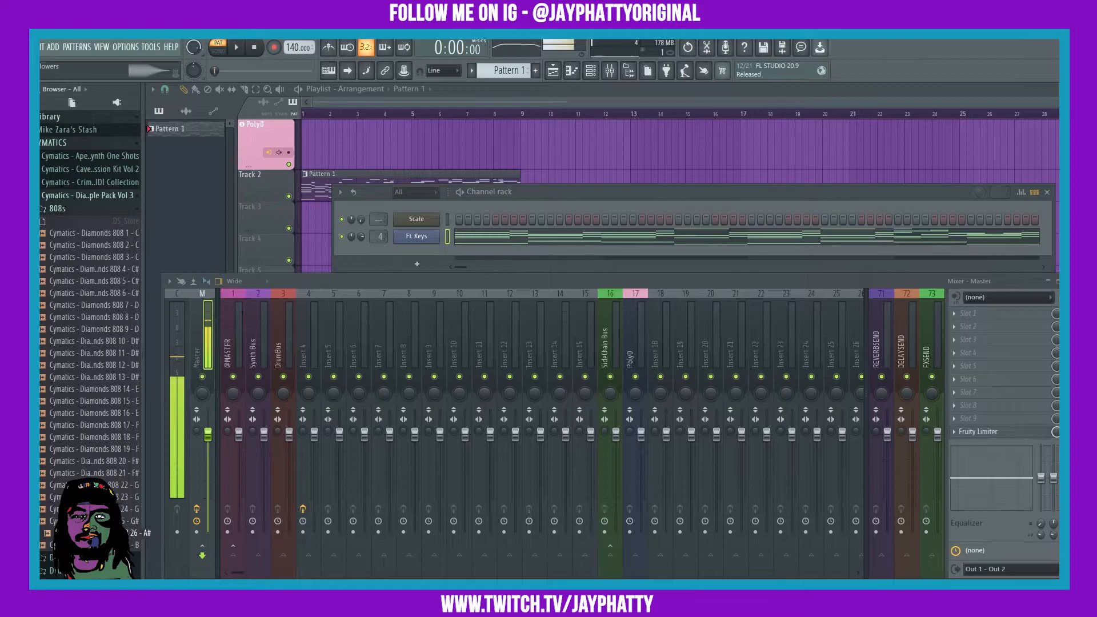
click(239, 48)
click(253, 49)
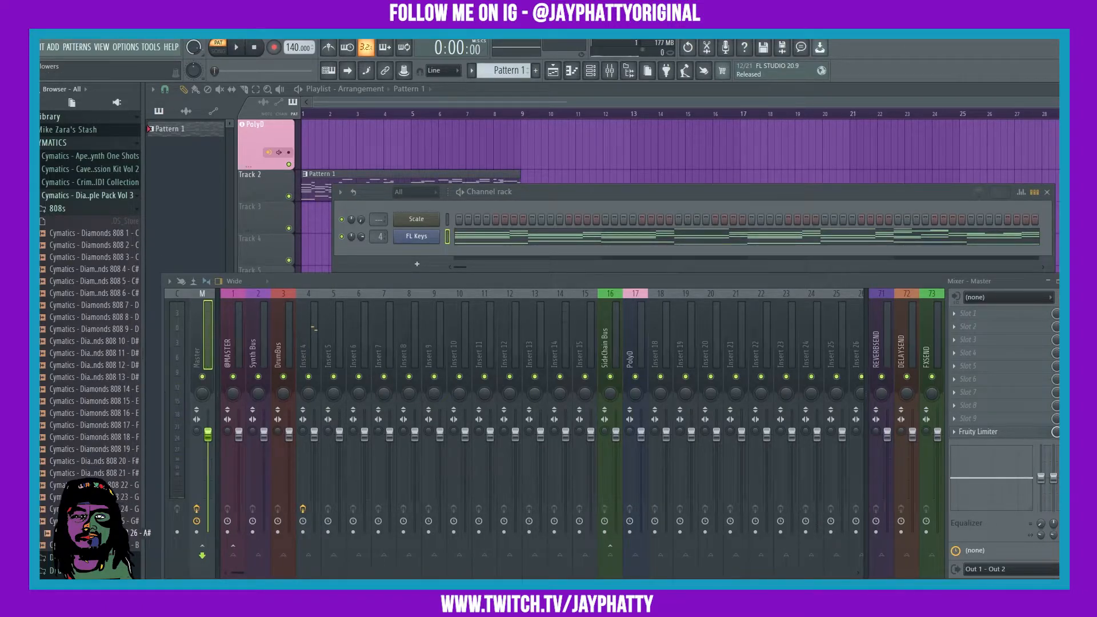
drag(121, 533, 400, 263)
Open the Diamonds 808 26 channel settings and apply Cut self.
click(415, 249)
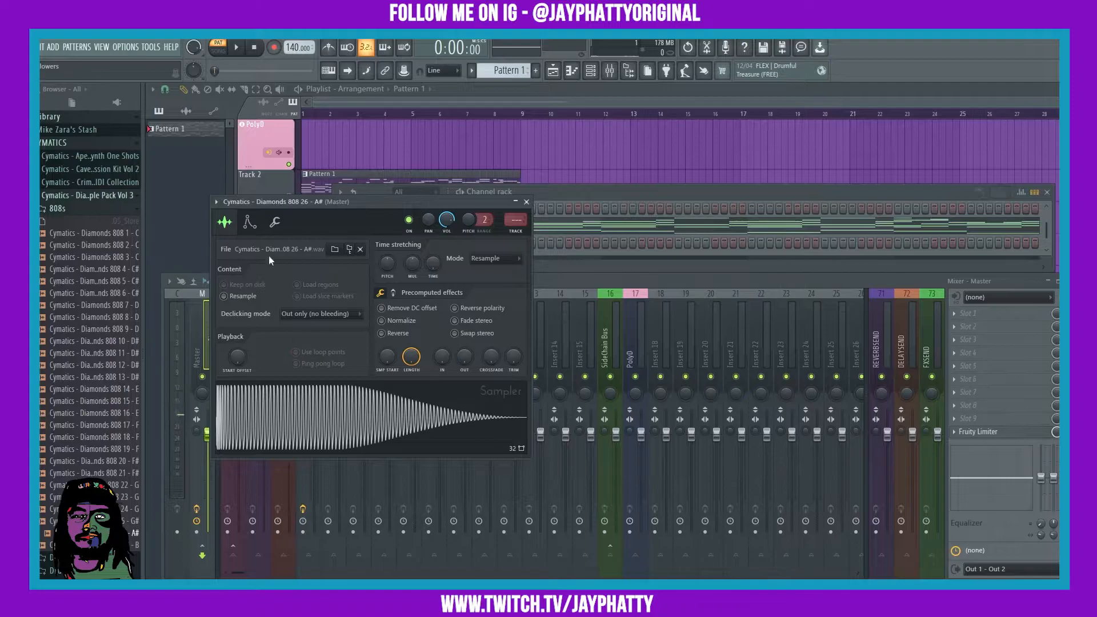
click(275, 221)
click(242, 360)
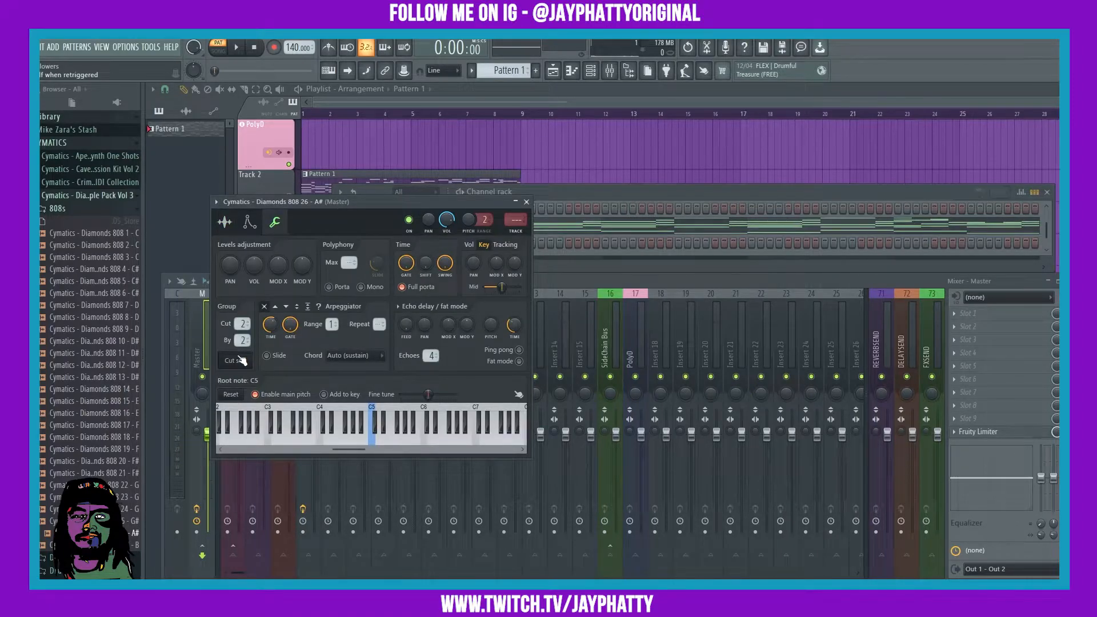
Set the time-stretching pitch shift of the Diamonds 808 26 sample to -100 cents and preview the sound.
click(225, 222)
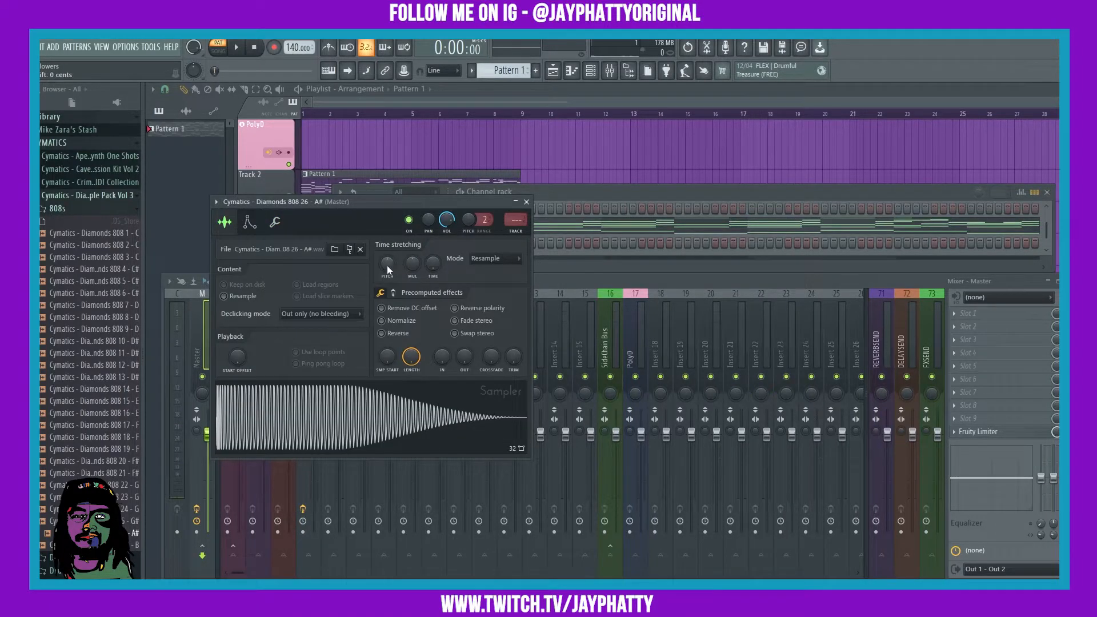
drag(387, 264, 388, 271)
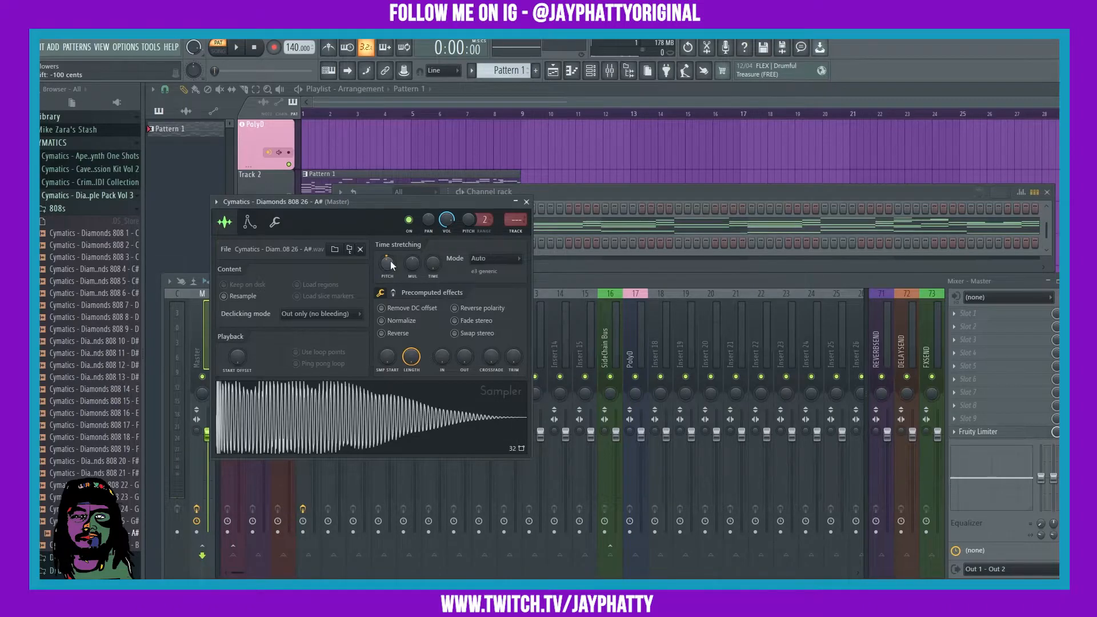
click(347, 418)
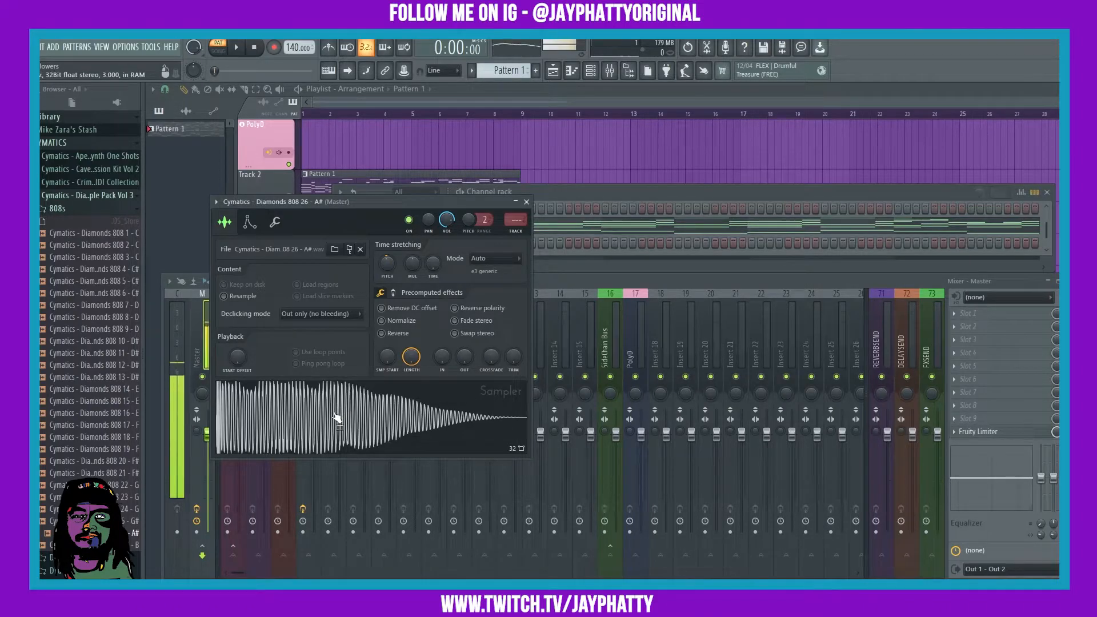
Set the root note of the Diamonds 808 26 channel to A4.
click(279, 226)
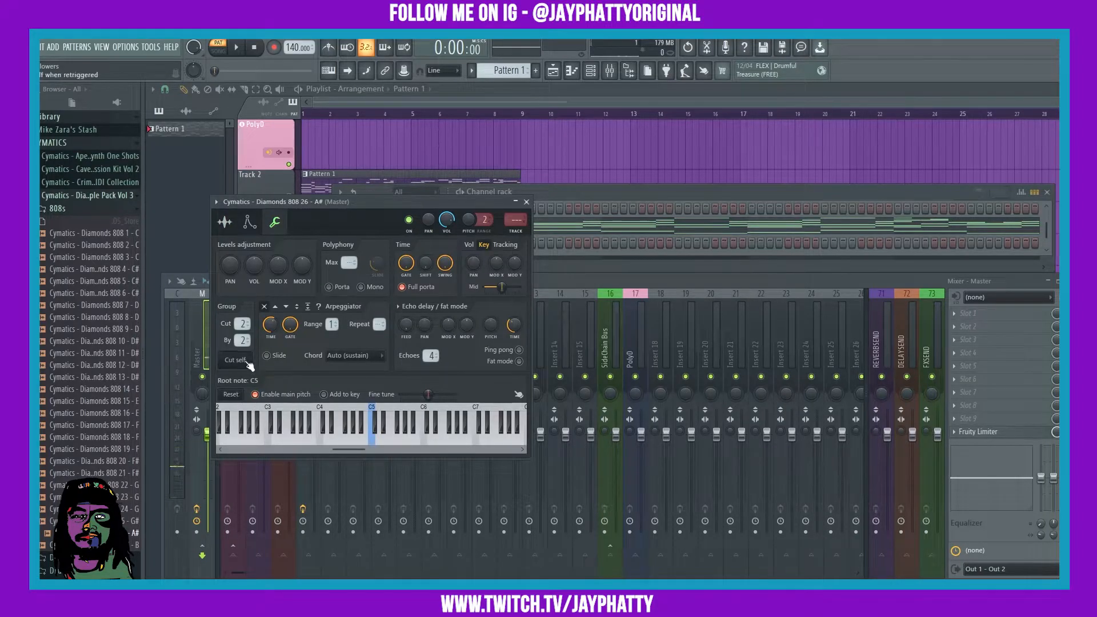
click(357, 439)
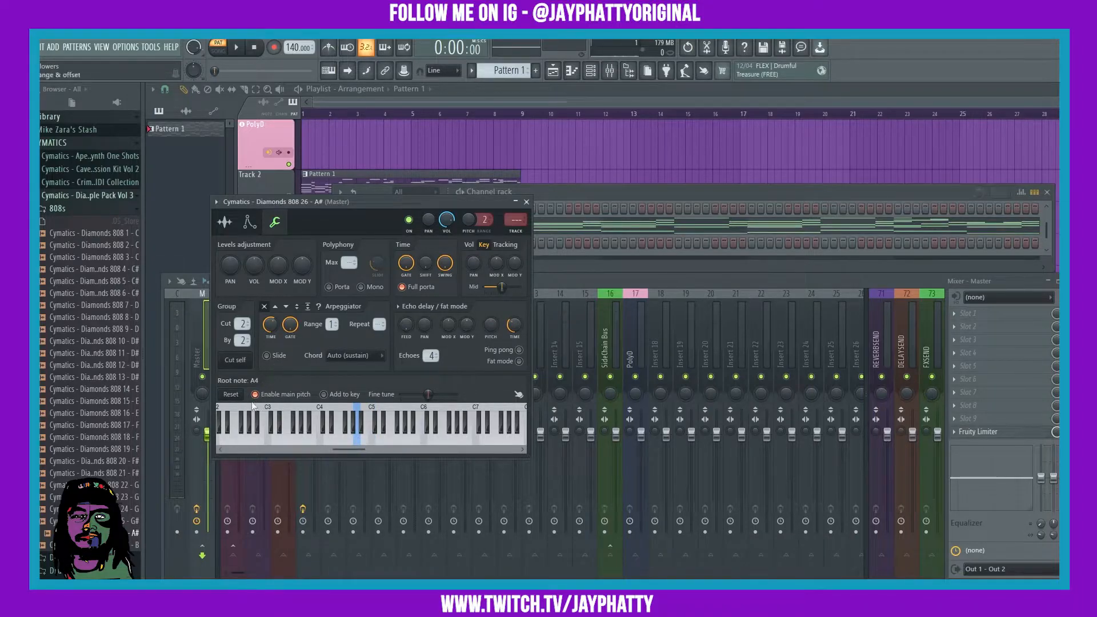
Close the Diamonds 808 26 channel settings and open that channel's piano roll.
click(224, 222)
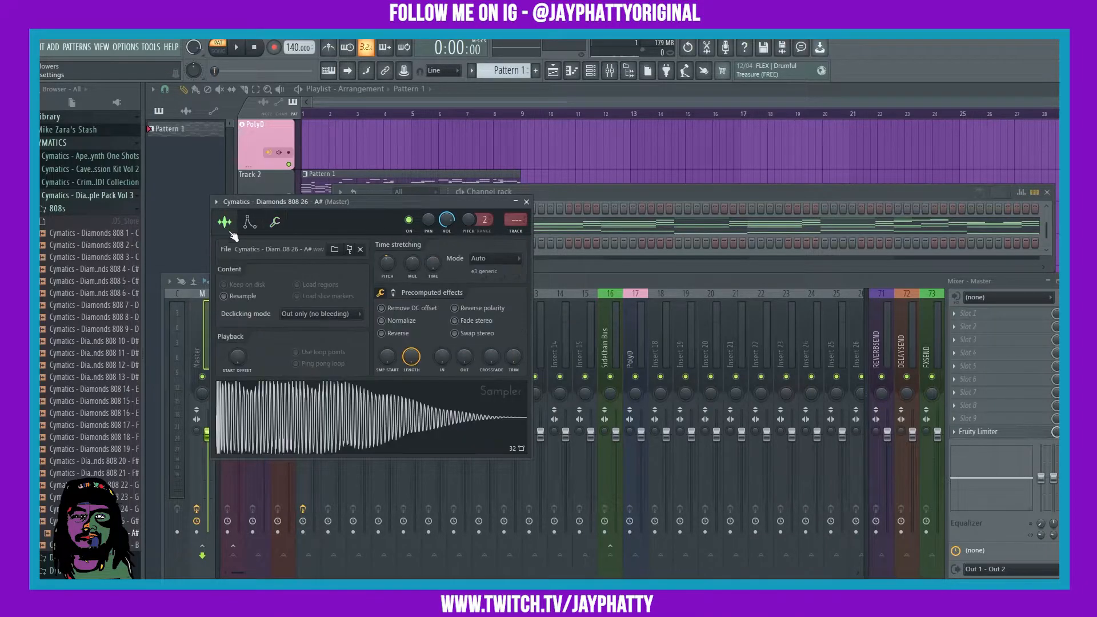
click(528, 202)
right_click(437, 243)
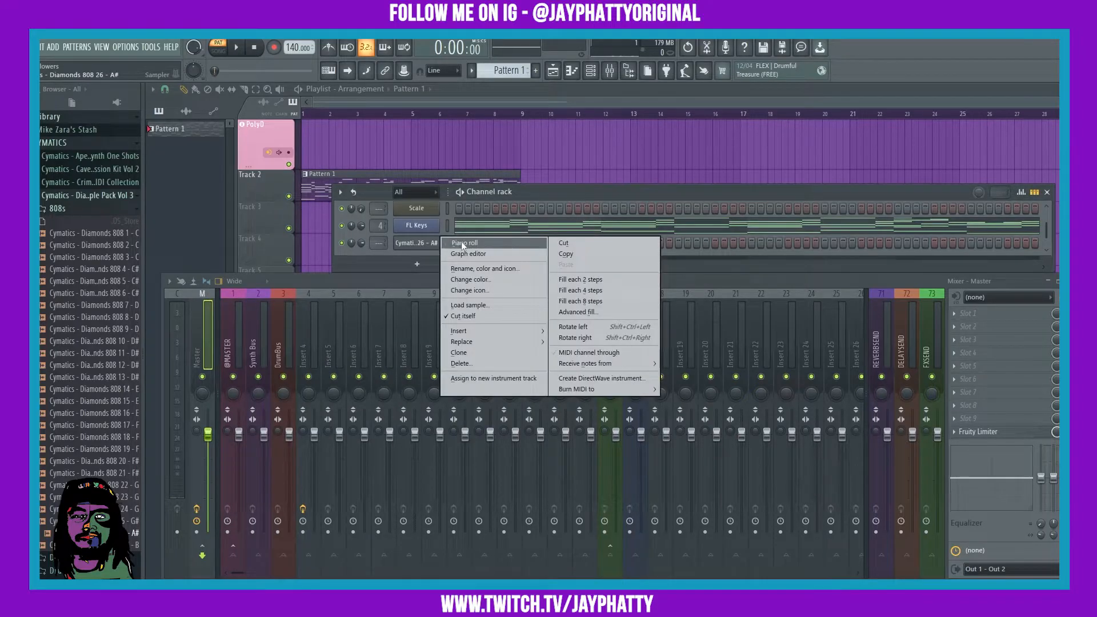
click(463, 244)
Play the pattern and place 808 notes across bars 1 to 3 in the order A5, A5, C6, B5, A5, A5.
drag(410, 285, 410, 201)
key(space)
scroll(445, 265, up, 3)
click(438, 255)
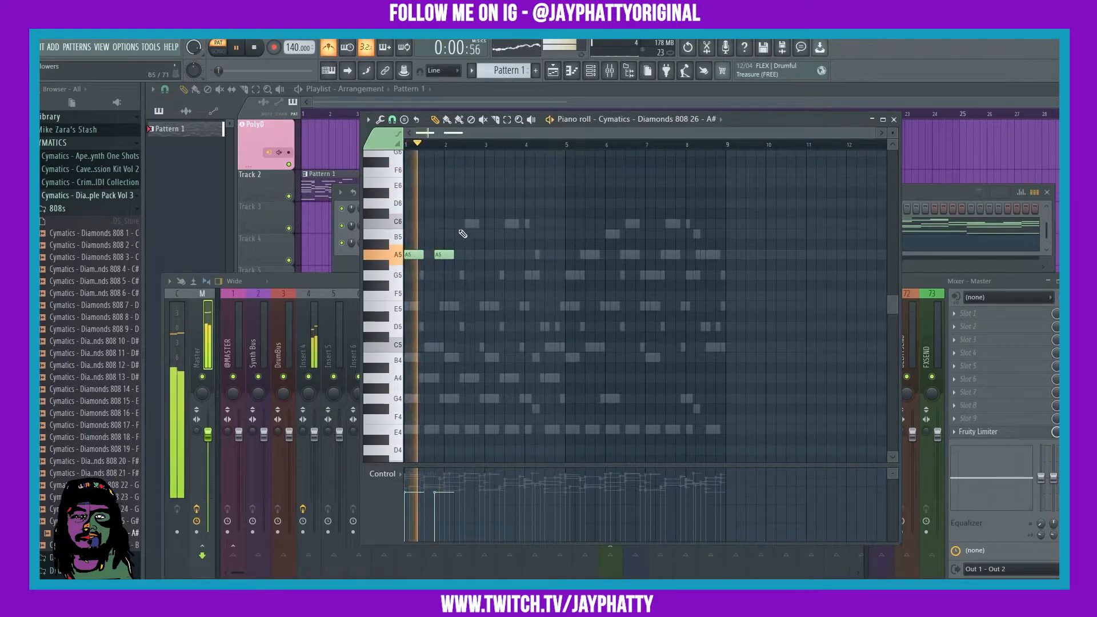
click(460, 224)
click(479, 234)
drag(494, 234, 525, 254)
click(489, 255)
click(516, 255)
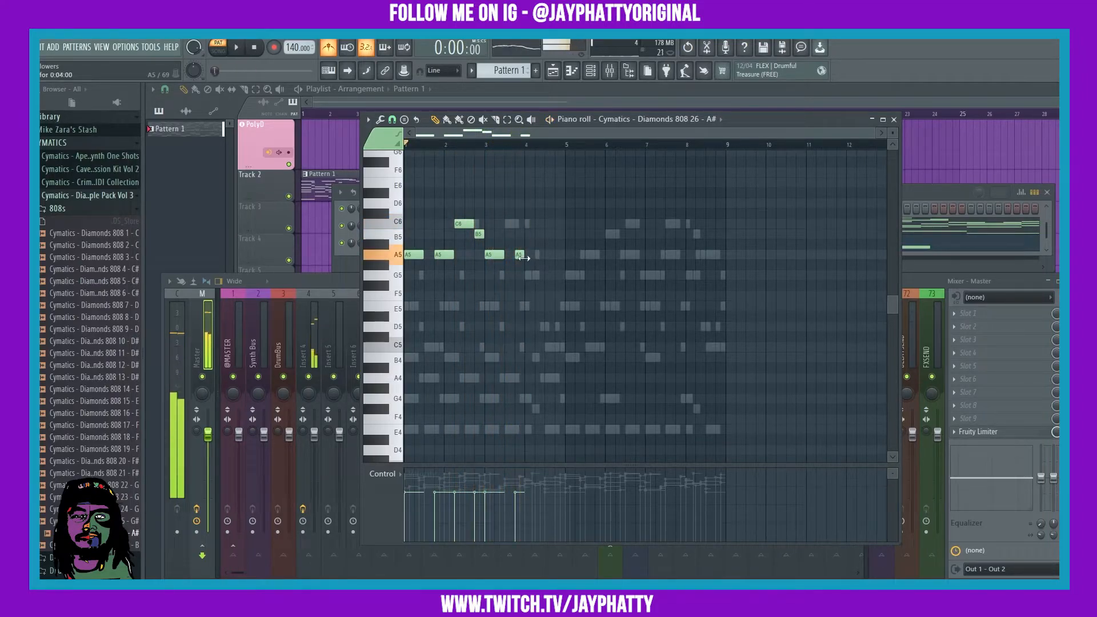
Add C6 and E6 notes in bar 4, lengthening the C6 until it meets a shortened E6 ending at bar 5.
click(538, 223)
drag(544, 223, 546, 224)
click(550, 185)
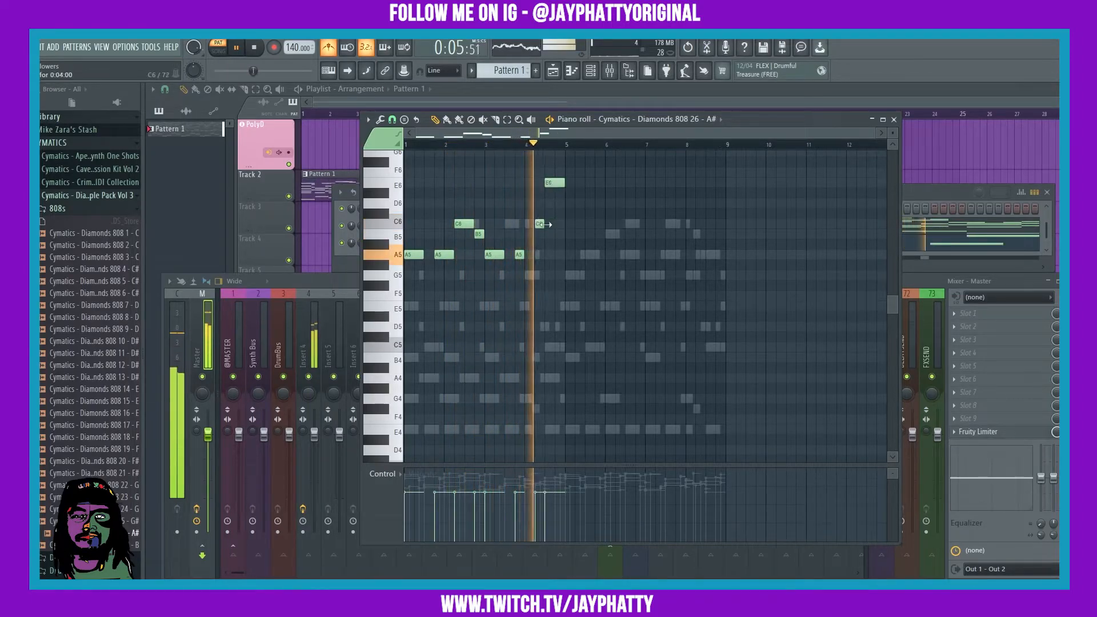
drag(563, 184, 573, 184)
drag(543, 224, 555, 224)
drag(574, 182, 565, 182)
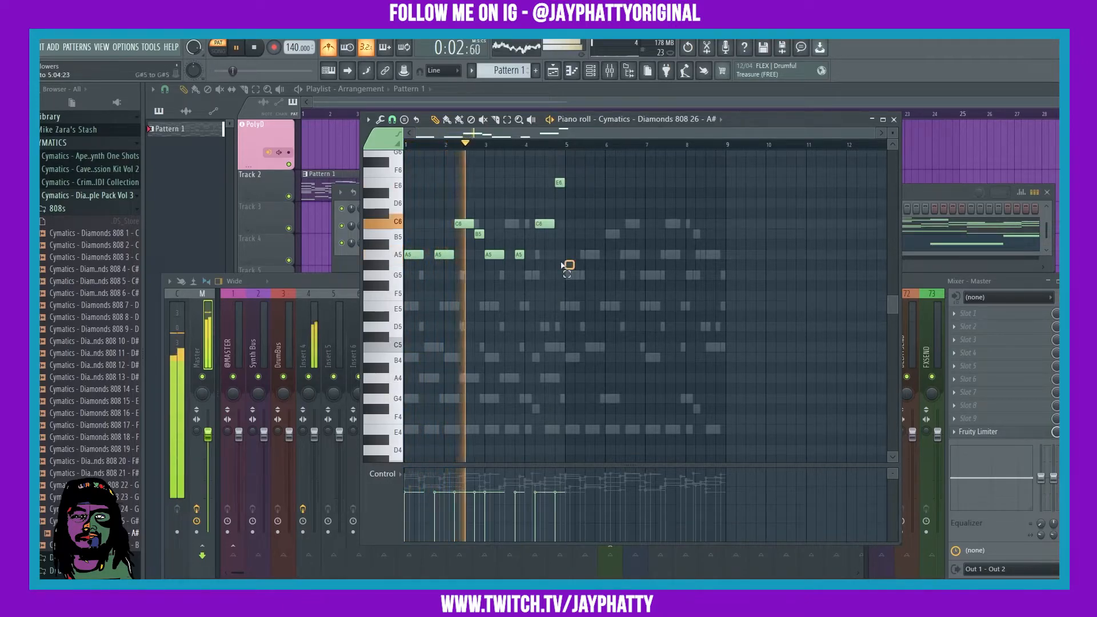
Select the four-bar 808 line, duplicate it into bars 5 to 8, and stop playback after listening.
drag(574, 265, 402, 147)
drag(412, 289, 573, 279)
right_click(590, 324)
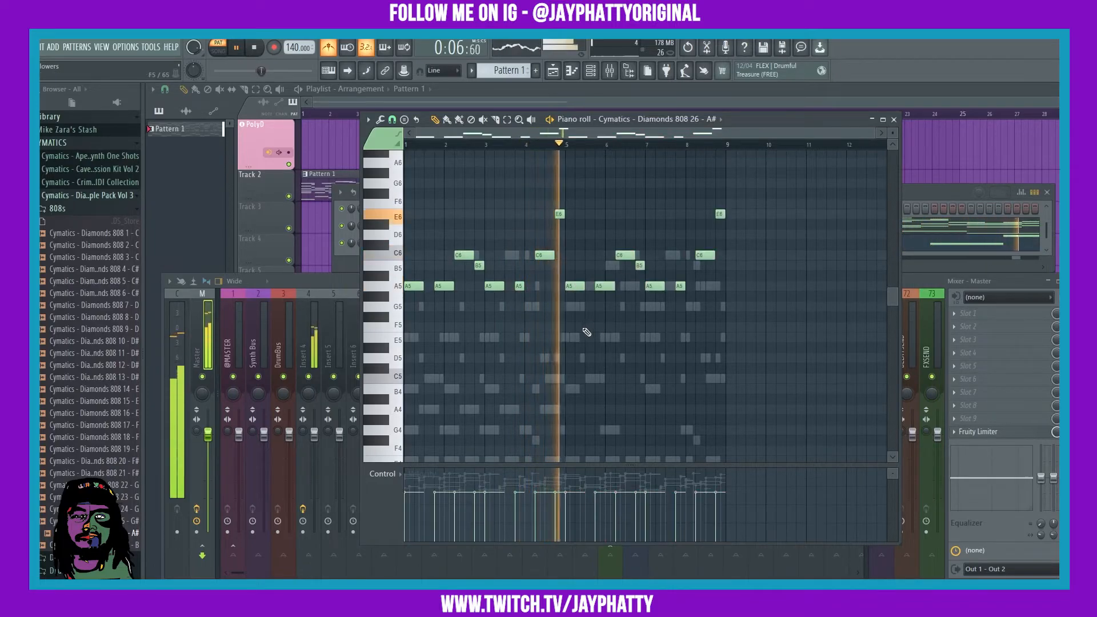
key(space)
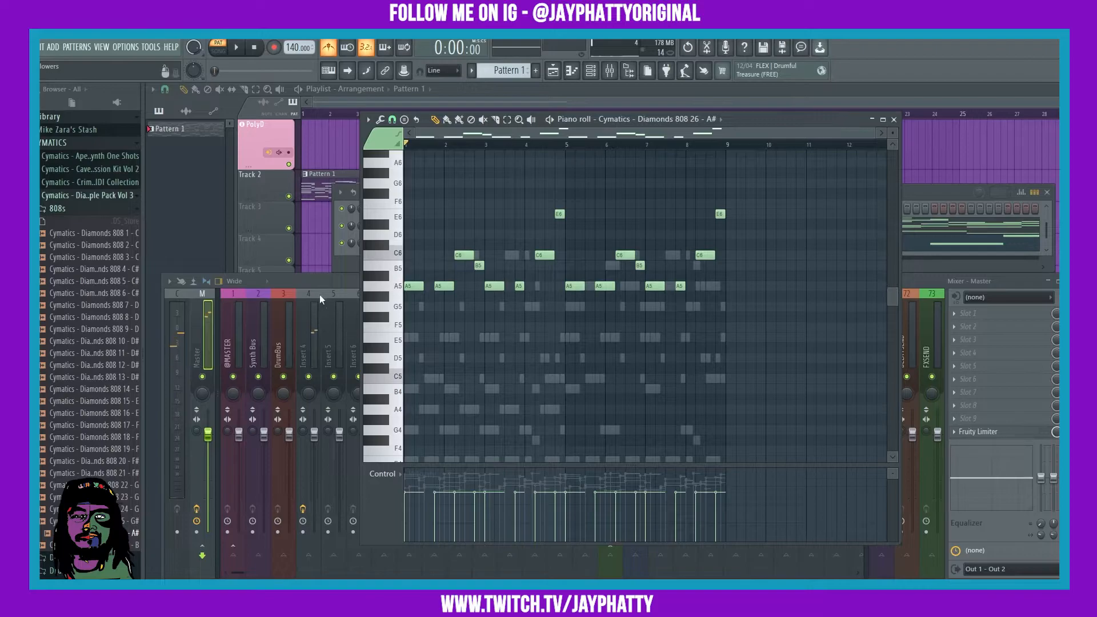
Review the Diamonds 808 26 channel's time-stretching pitch, its root note setting and its notes in the piano roll.
click(306, 283)
click(357, 266)
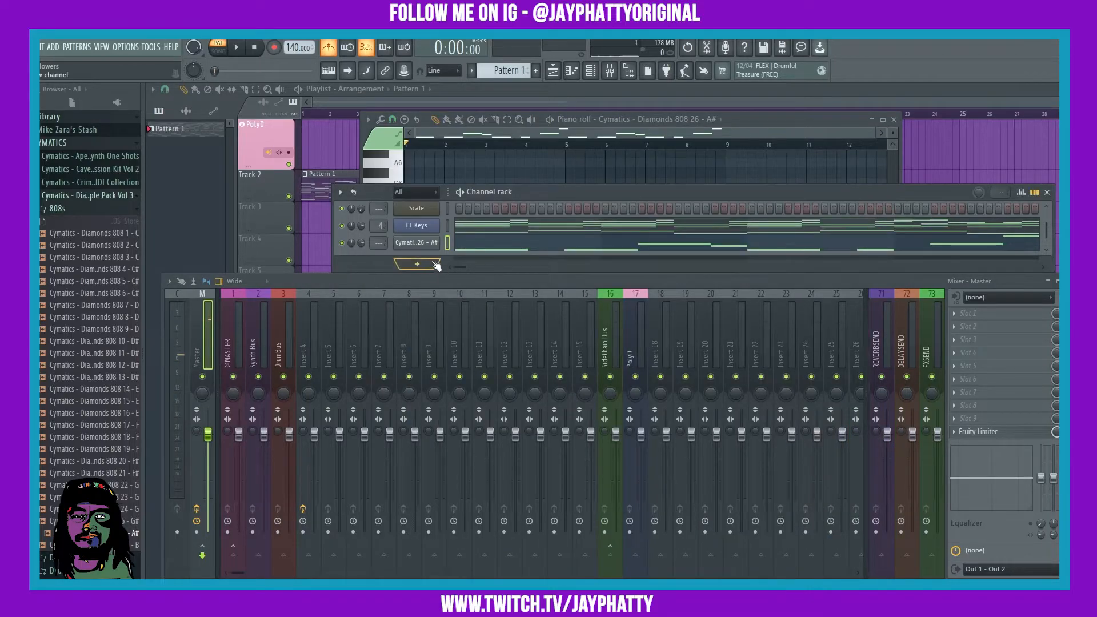
drag(584, 192, 529, 185)
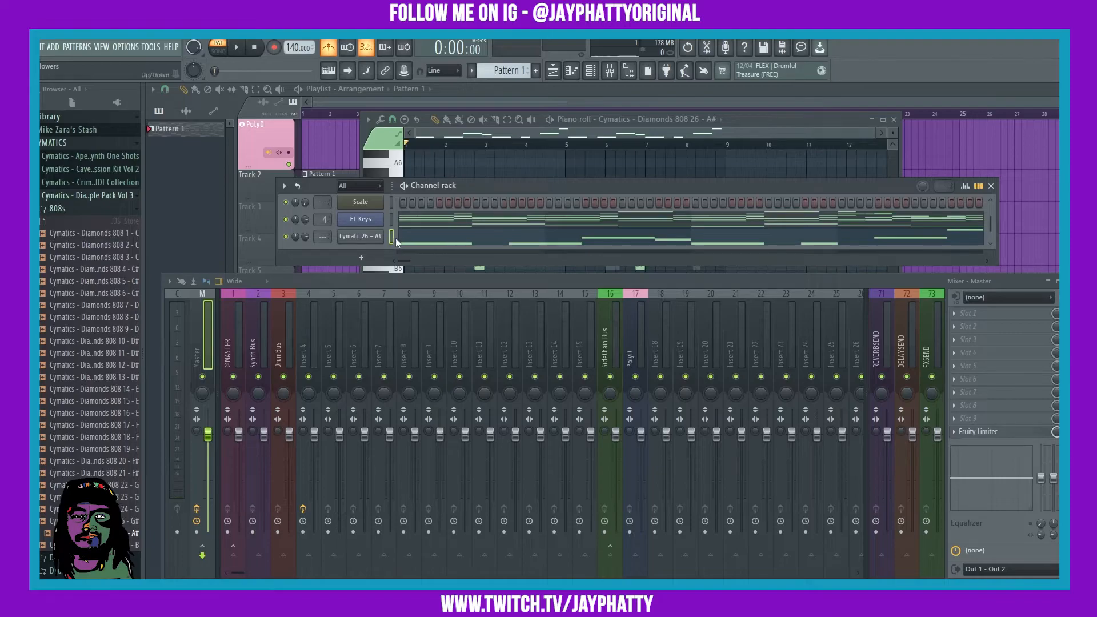
click(379, 238)
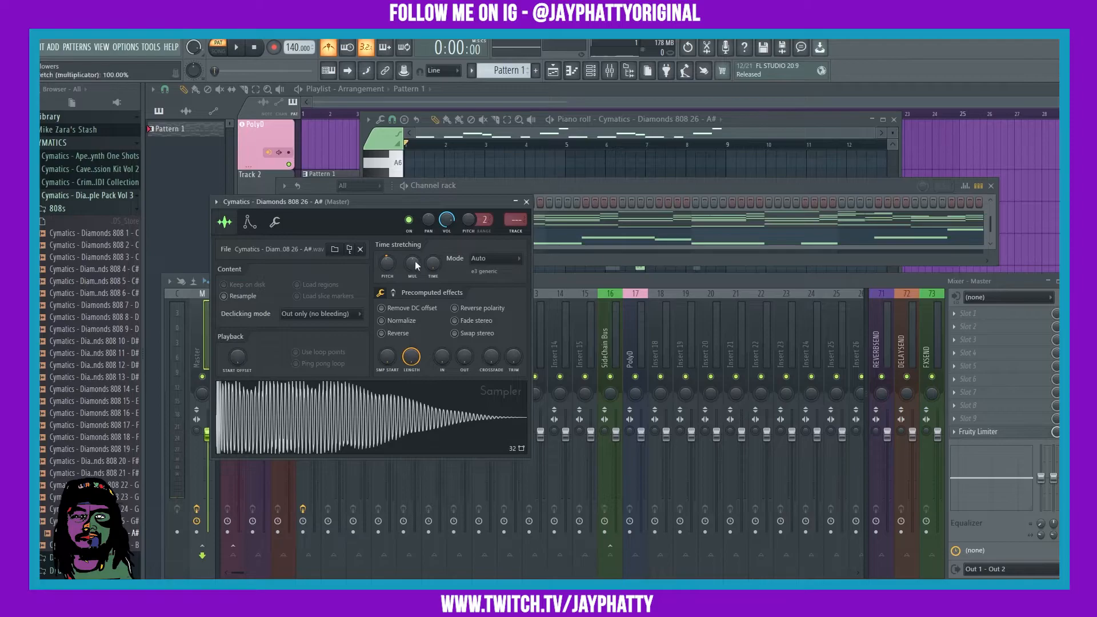
click(276, 225)
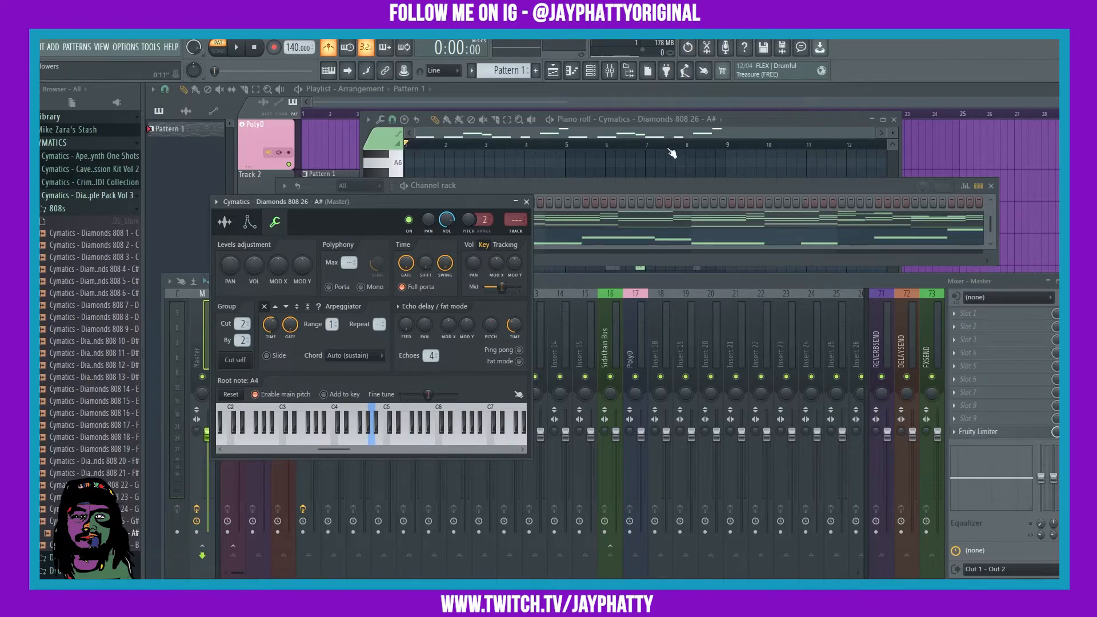
click(729, 132)
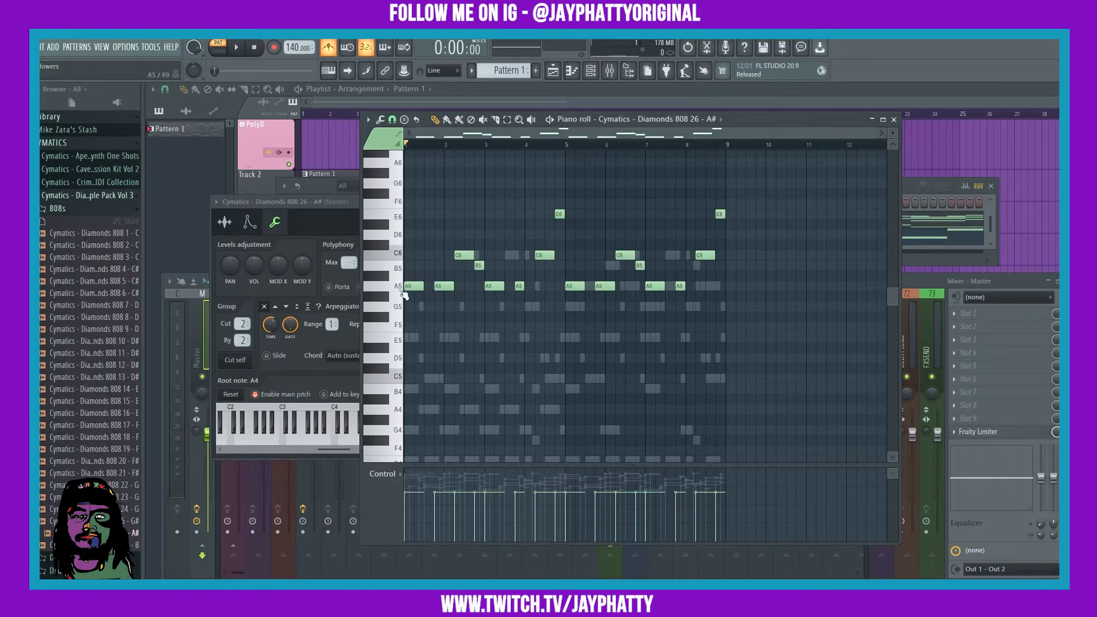
click(224, 222)
key(Escape)
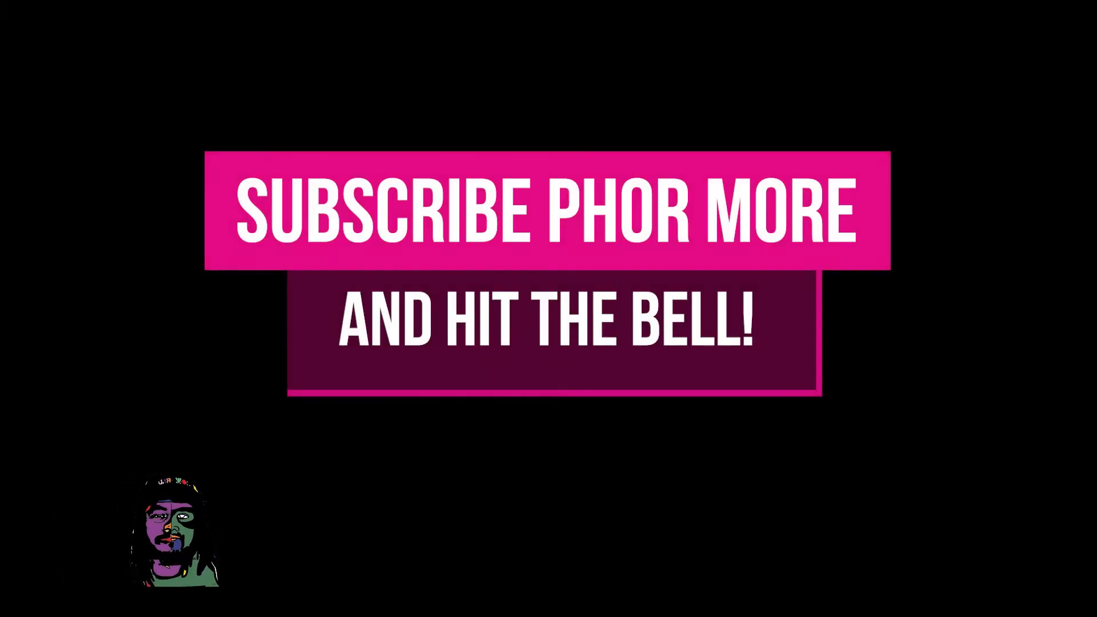